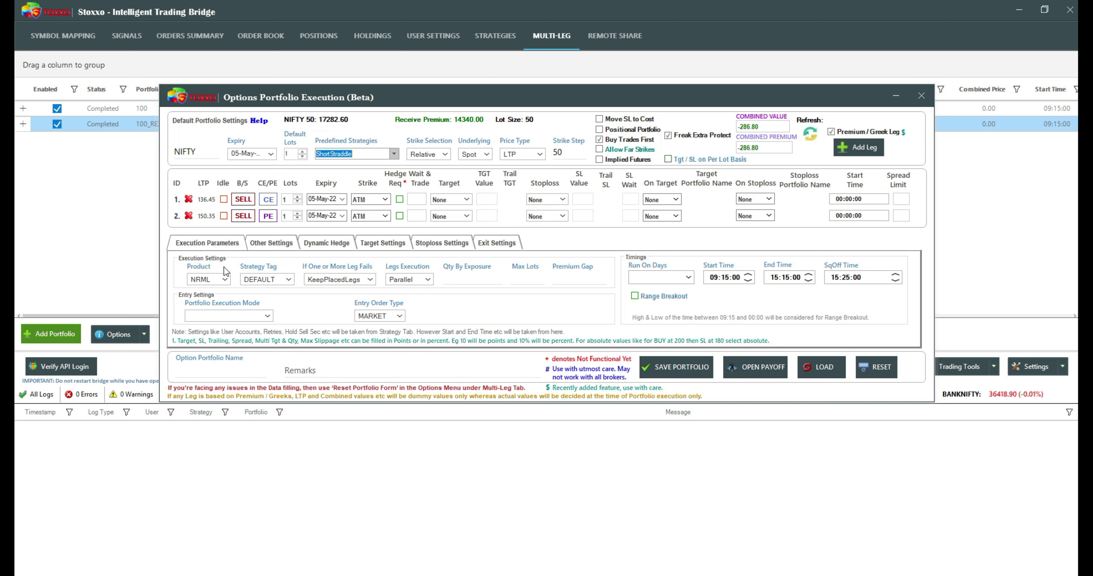
- Set the portfolio to run on all days and its execution mode to StartTime
{"action": "left_click", "coordinate": [651, 281]}
{"action": "left_click", "coordinate": [652, 289]}
{"action": "left_click", "coordinate": [270, 315]}
{"action": "left_click", "coordinate": [245, 326]}
- Name the option portfolio POSI5 and enable the Positional Portfolio option
{"action": "left_click", "coordinate": [221, 373]}
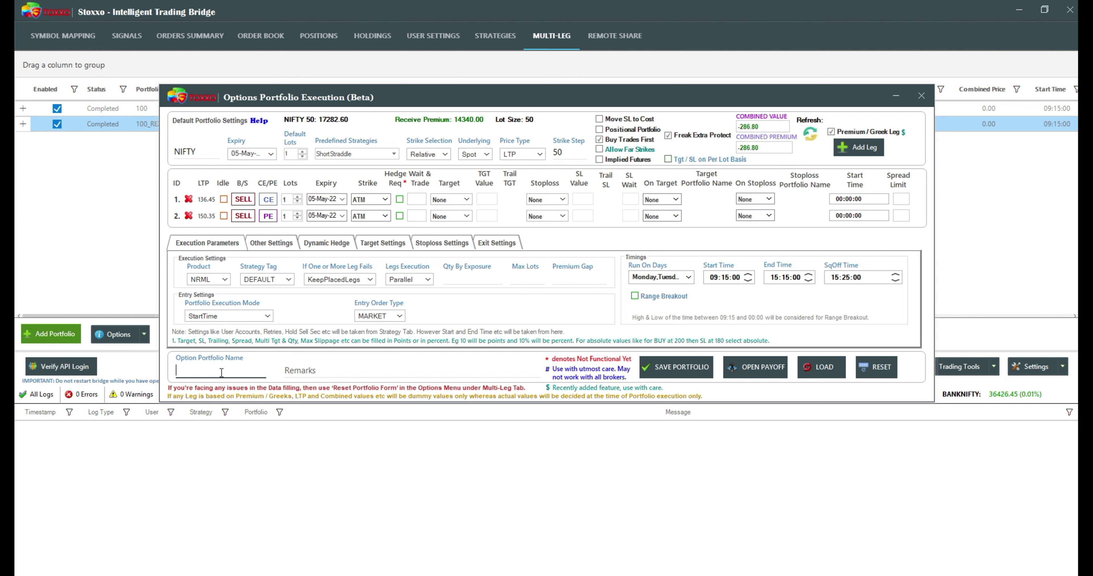
{"action": "type", "text": "POSI5"}
{"action": "left_click", "coordinate": [609, 130]}
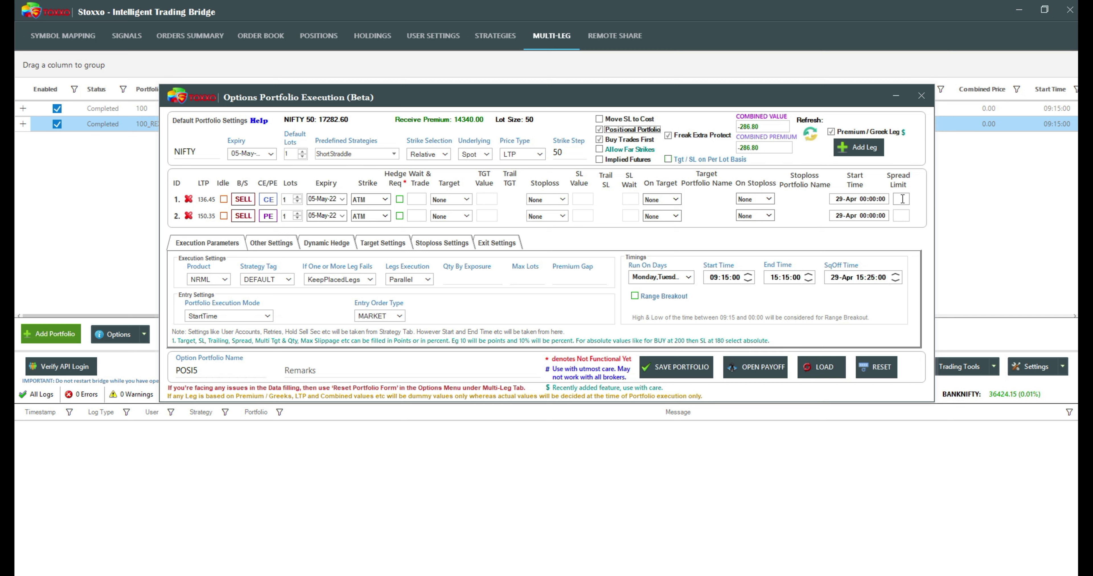
{"action": "left_click", "coordinate": [640, 132]}
{"action": "left_click", "coordinate": [640, 131]}
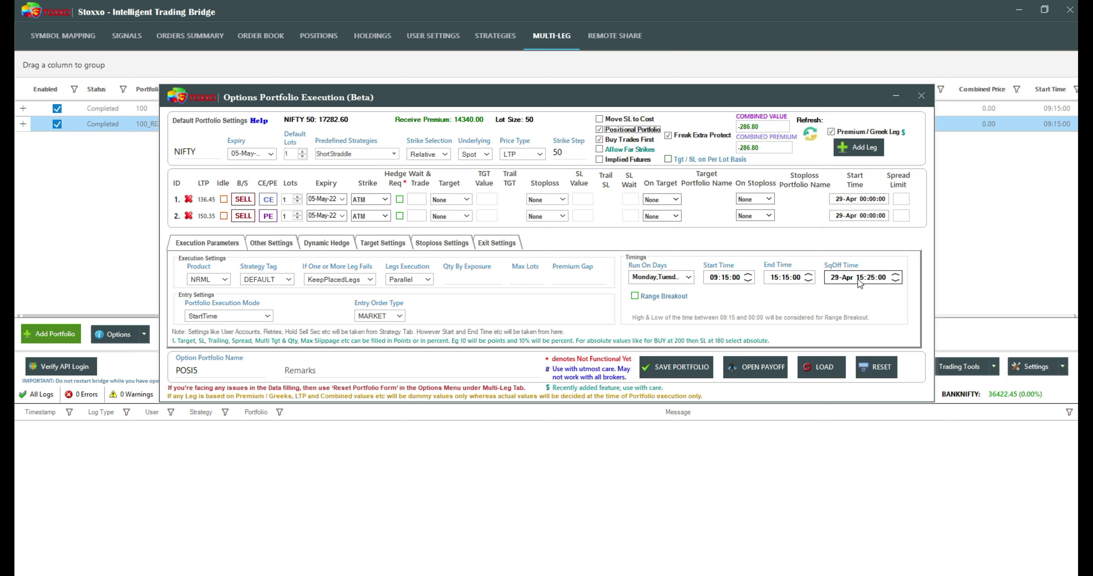
- Set the portfolio's square-off time to 05-May 14:25:00
{"action": "left_click", "coordinate": [835, 280]}
{"action": "key", "text": "Up"}
{"action": "key", "text": "Up"}
{"action": "key", "text": "Up"}
{"action": "key", "text": "Up"}
{"action": "key", "text": "Up"}
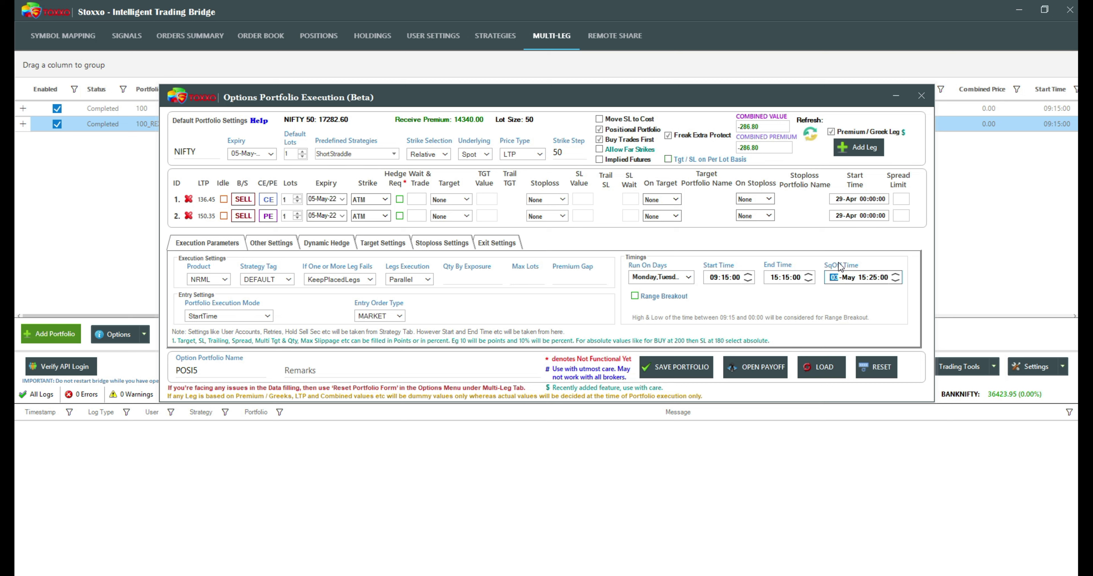
{"action": "key", "text": "Up"}
{"action": "left_click", "coordinate": [863, 279]}
{"action": "type", "text": "14"}
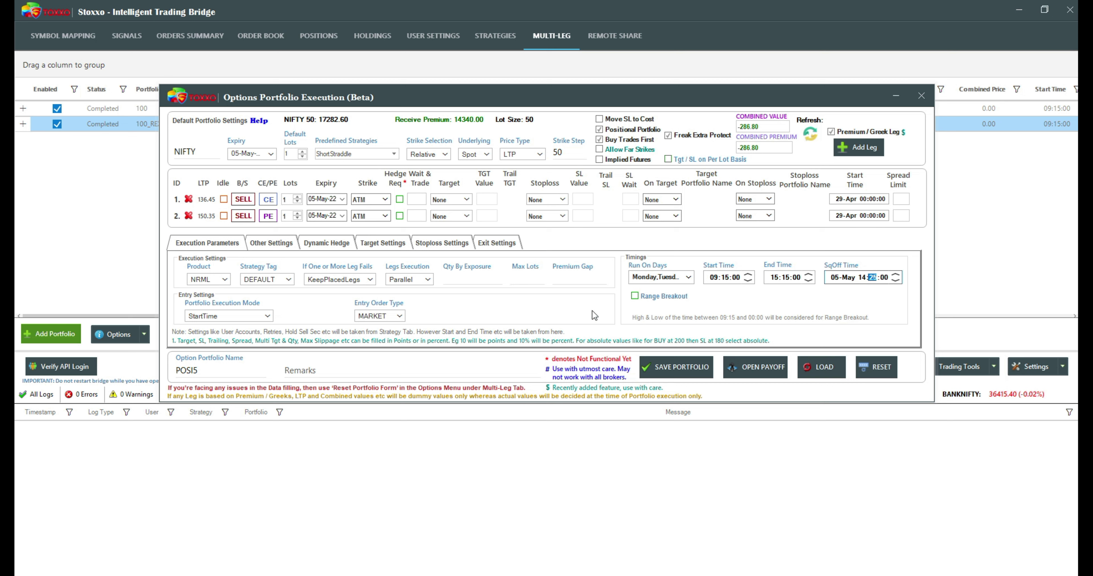
- Set a Premium stoploss with a value of 50% on both the CE and PE legs
{"action": "left_click", "coordinate": [563, 202]}
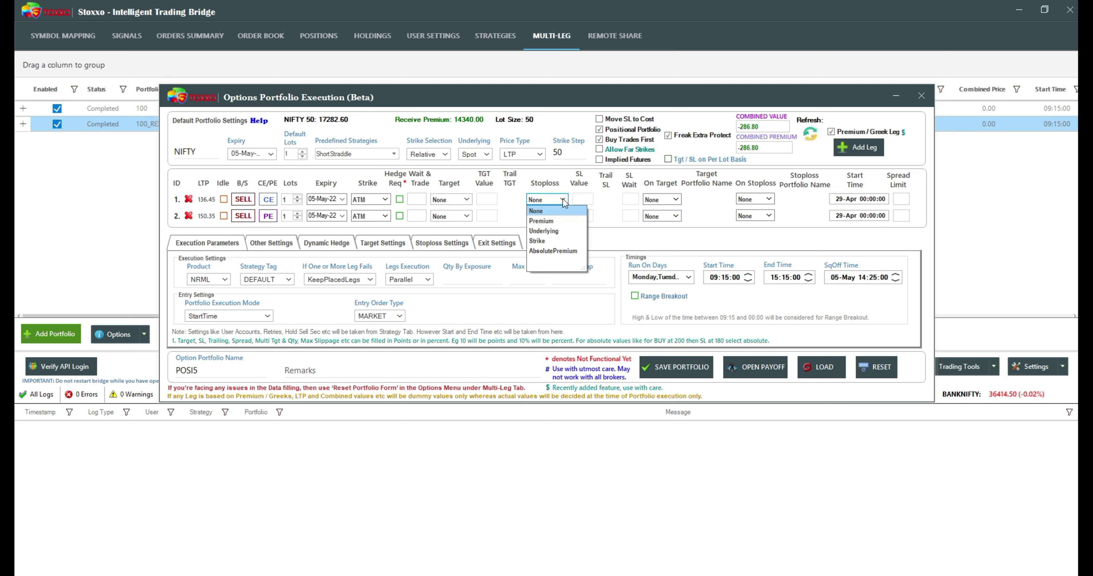
{"action": "left_click", "coordinate": [557, 222]}
{"action": "left_click", "coordinate": [583, 200]}
{"action": "type", "text": "50"}
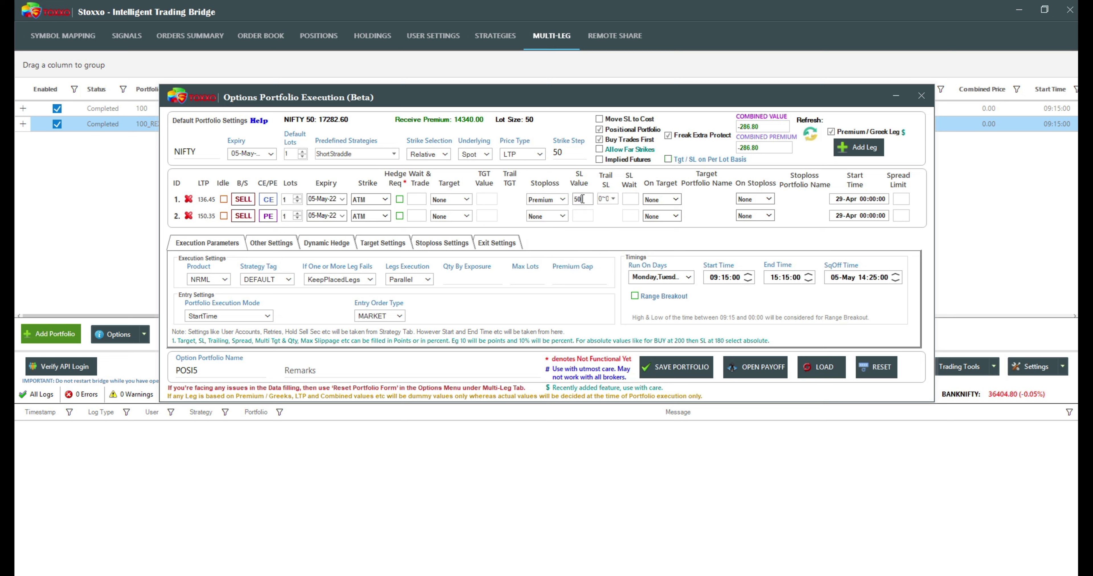
{"action": "type", "text": "%"}
{"action": "left_click", "coordinate": [562, 216]}
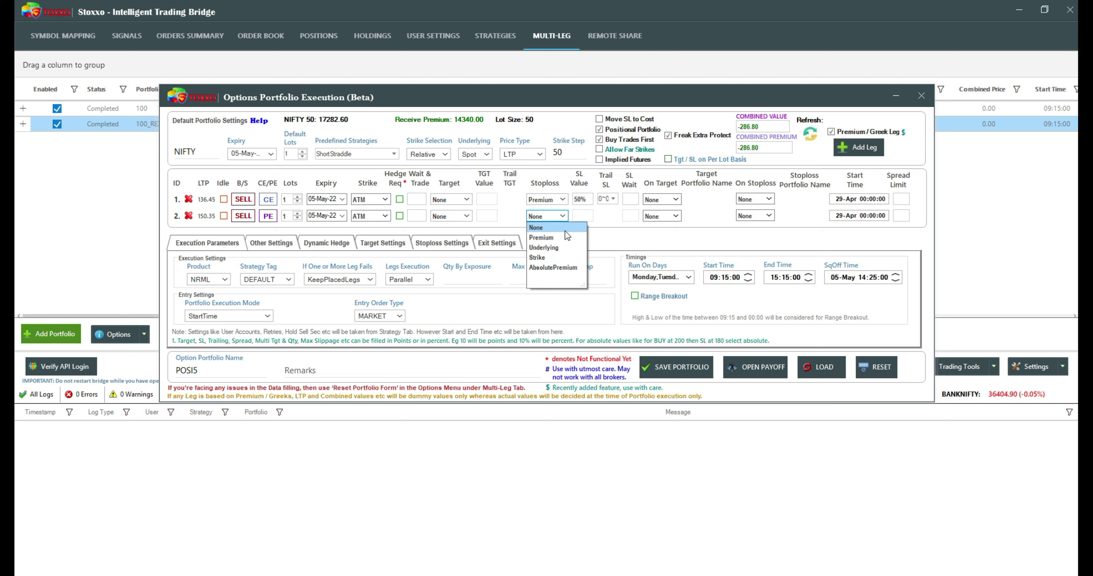
{"action": "left_click", "coordinate": [564, 238]}
{"action": "left_click", "coordinate": [588, 214]}
{"action": "type", "text": "50%"}
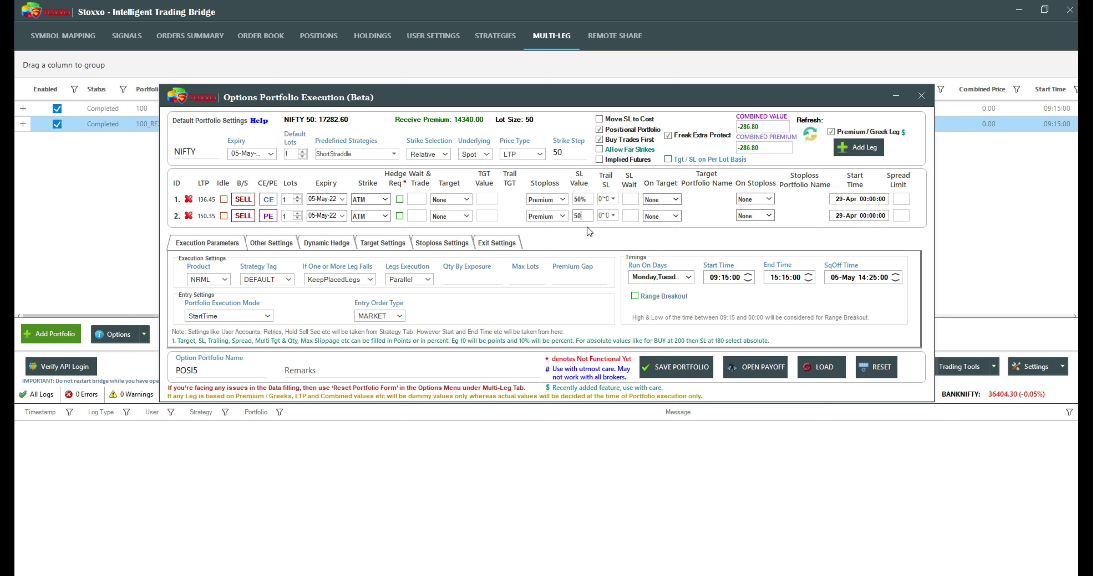
- Set a Premium target with a value of 80% on both the CE and PE legs
{"action": "left_click", "coordinate": [459, 199]}
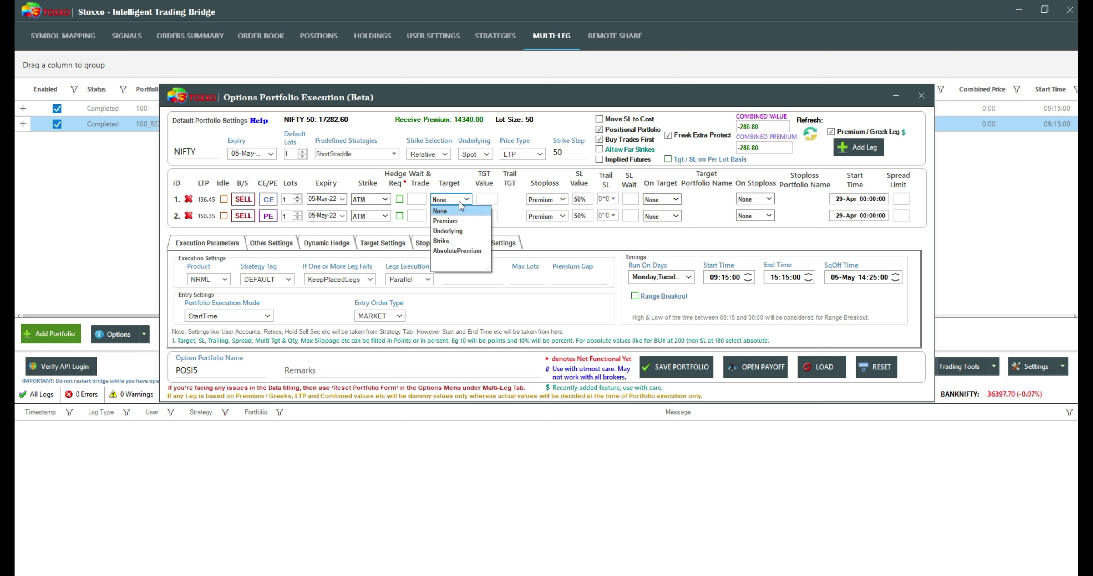
{"action": "left_click", "coordinate": [453, 221]}
{"action": "left_click", "coordinate": [490, 196]}
{"action": "type", "text": "80"}
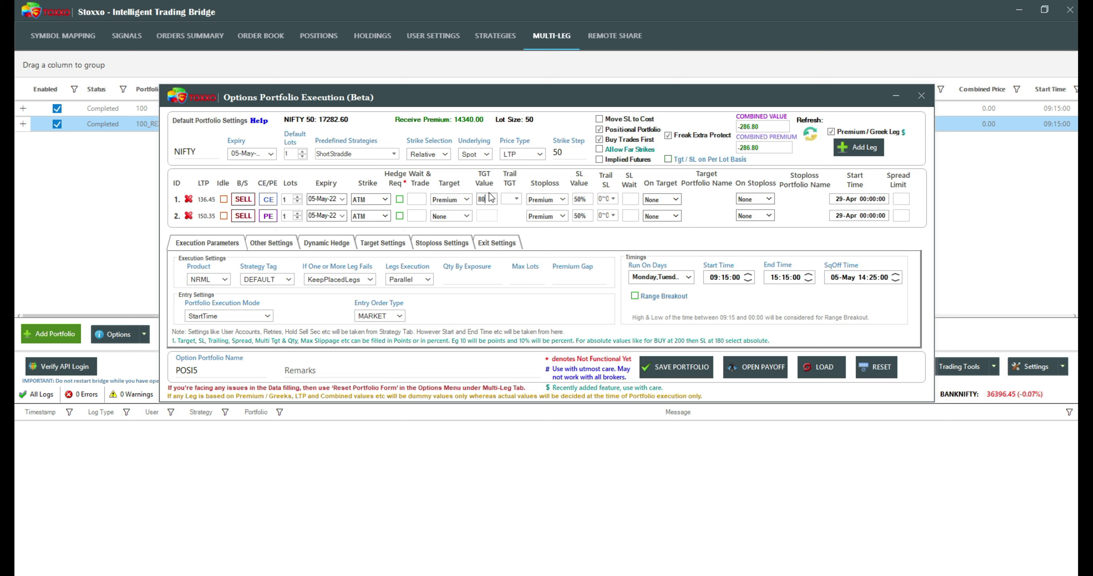
{"action": "type", "text": "%"}
{"action": "left_click", "coordinate": [451, 216]}
{"action": "left_click", "coordinate": [453, 237]}
{"action": "left_click", "coordinate": [487, 217]}
{"action": "type", "text": "80"}
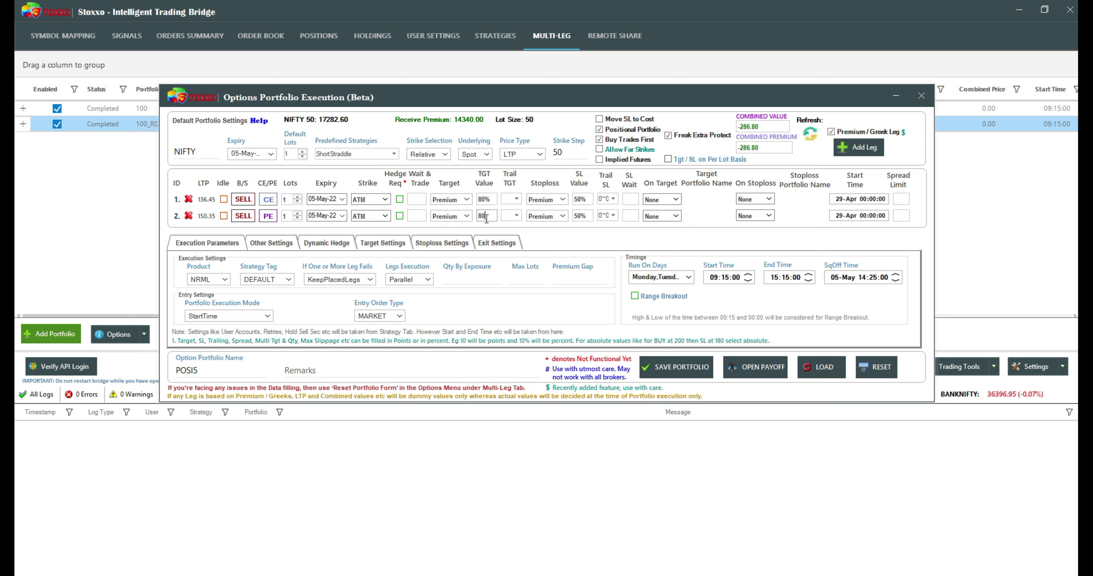
{"action": "type", "text": "%"}
- Set the start times of the positional portfolio's target monitoring and SL monitoring to 09:30:00
{"action": "left_click", "coordinate": [262, 248]}
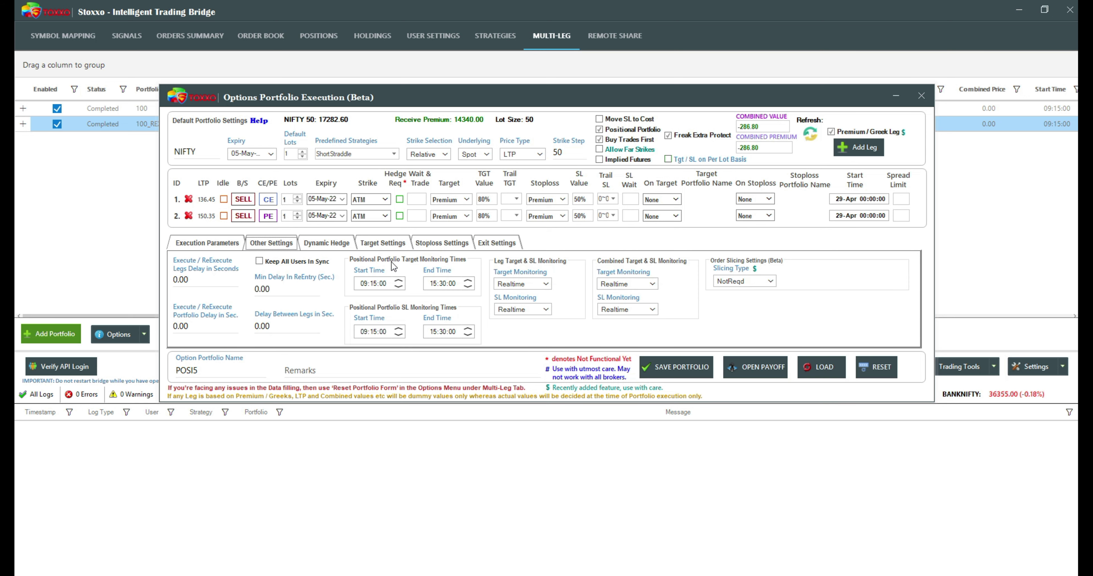
{"action": "mouse_move", "coordinate": [387, 262]}
{"action": "mouse_move", "coordinate": [431, 313]}
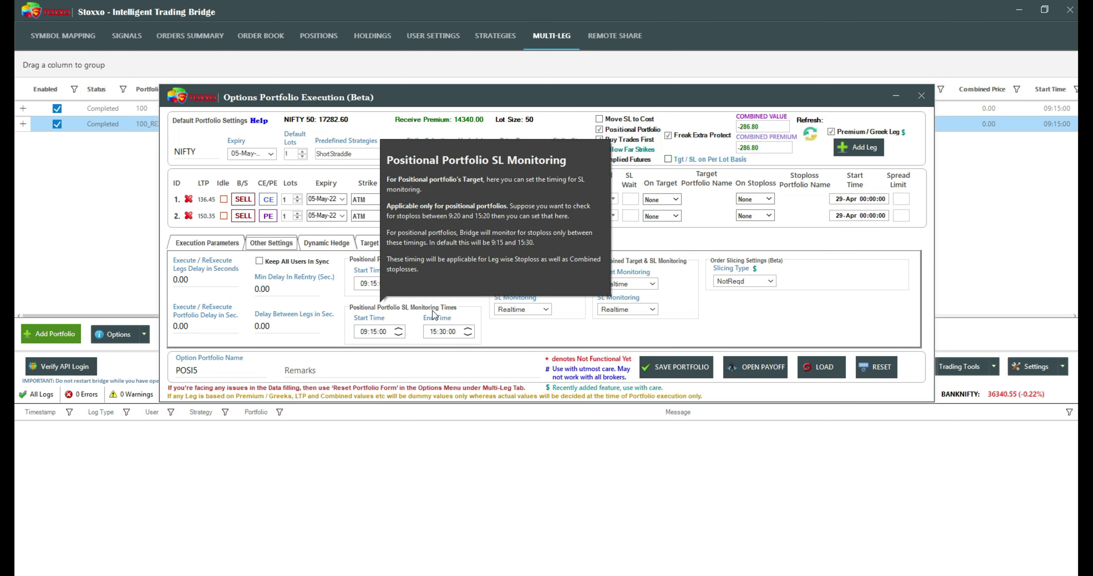
{"action": "left_click", "coordinate": [373, 284]}
{"action": "type", "text": "30"}
{"action": "left_click", "coordinate": [372, 331]}
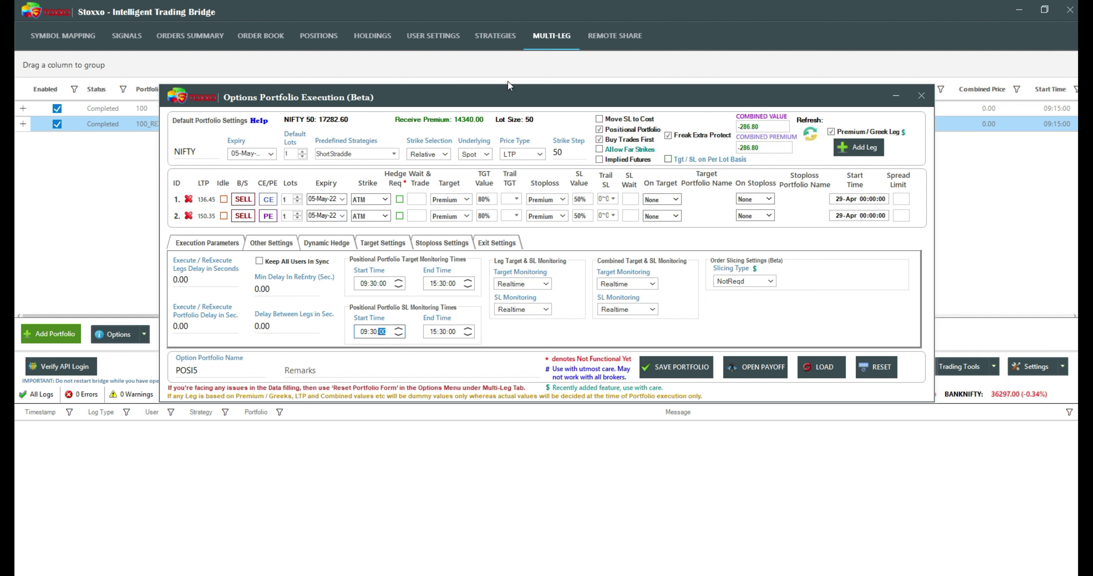
- Examine the leg target monitoring options and the portfolio-level target and stoploss settings
{"action": "left_click", "coordinate": [585, 199]}
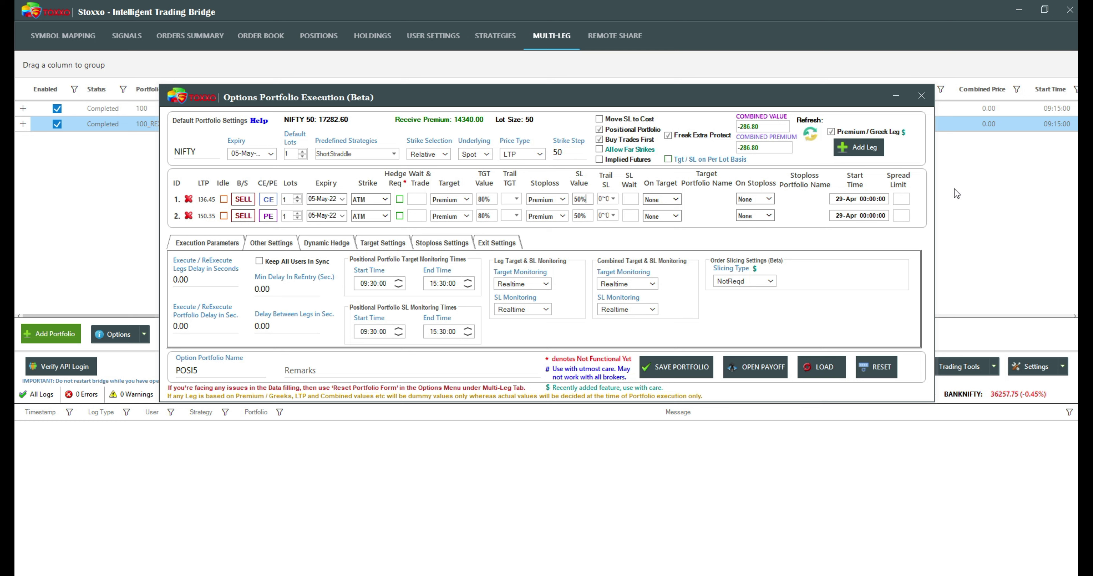
{"action": "left_click", "coordinate": [540, 287]}
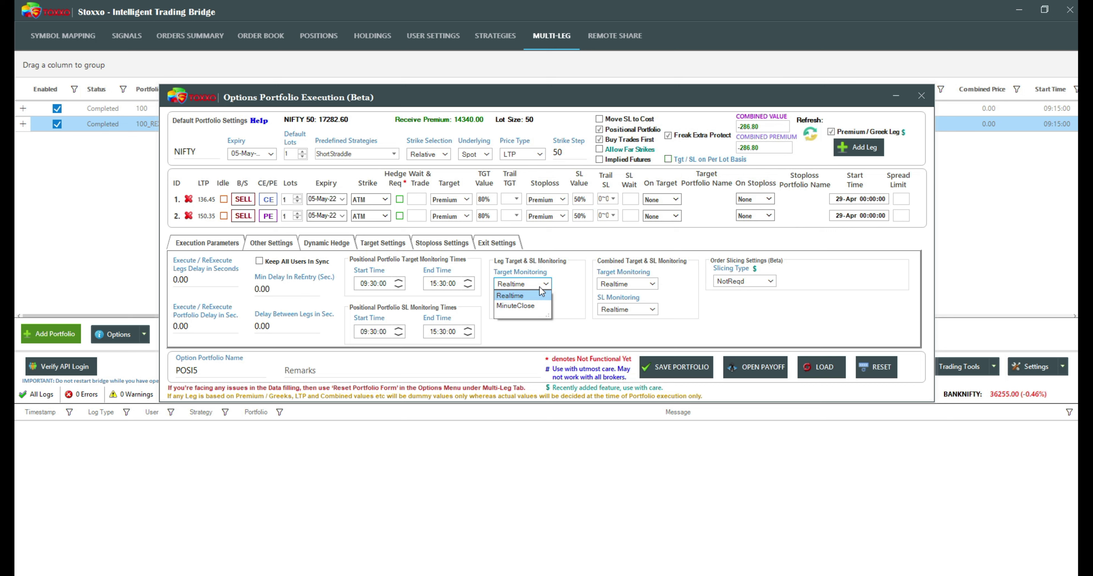
{"action": "left_click", "coordinate": [580, 283]}
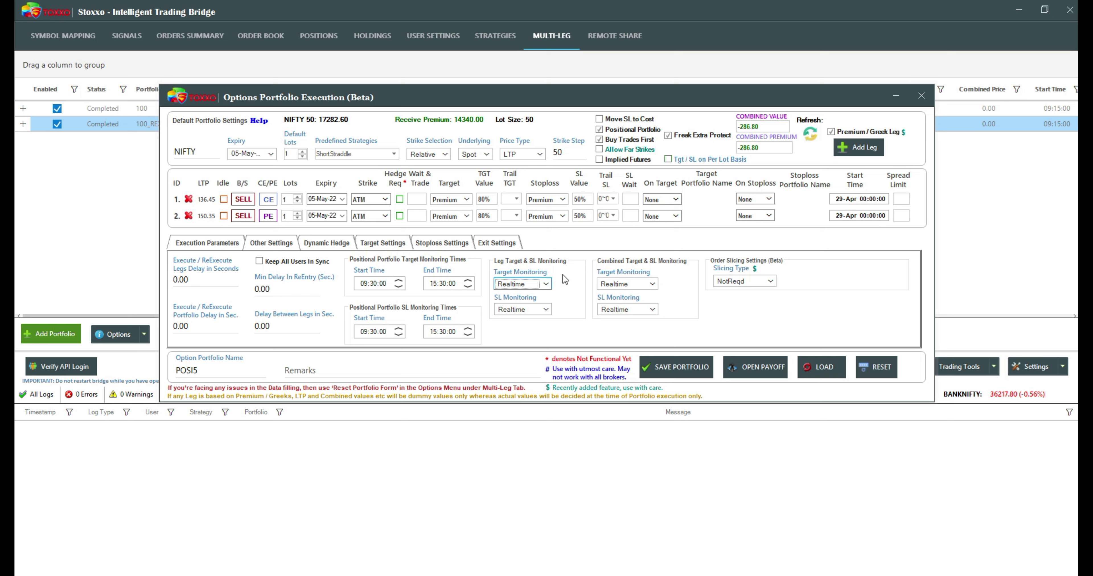
{"action": "left_click", "coordinate": [363, 244]}
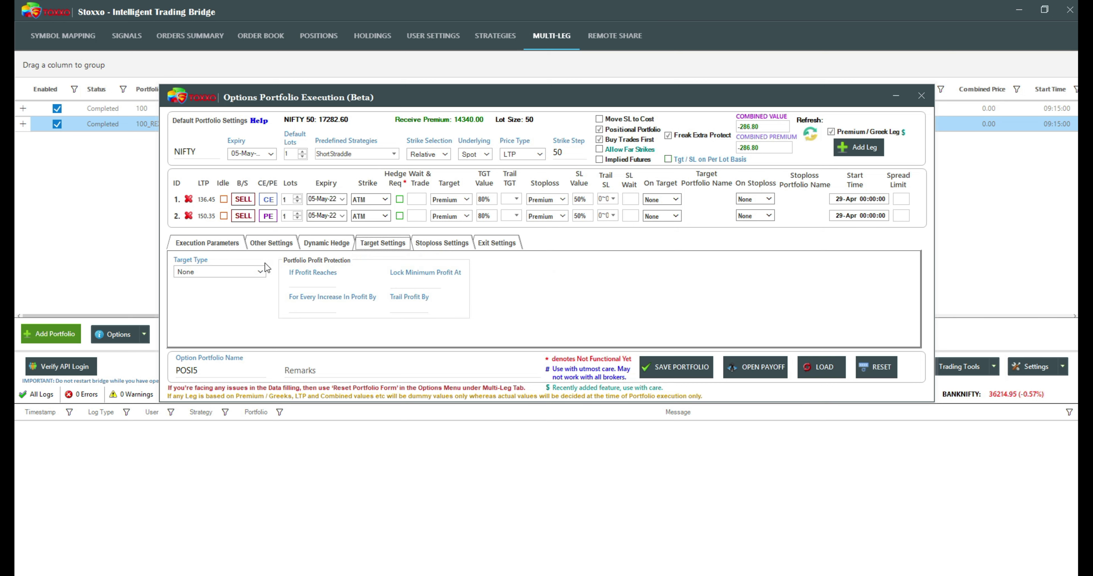
{"action": "left_click", "coordinate": [442, 244]}
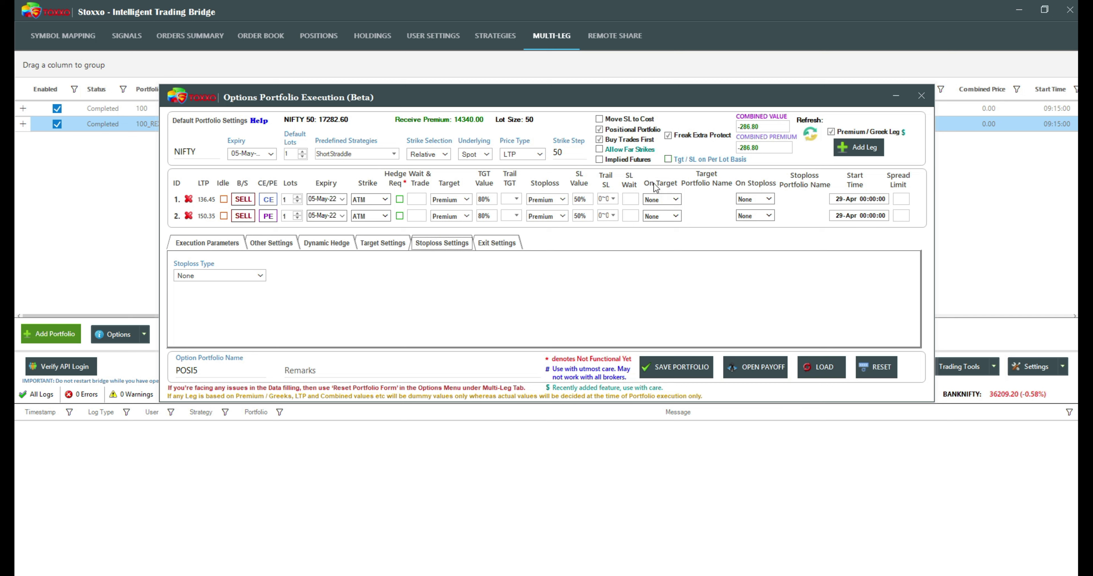
- Enable slicing of exit orders as entry orders and set both legs to 10 lots
{"action": "left_click", "coordinate": [503, 245]}
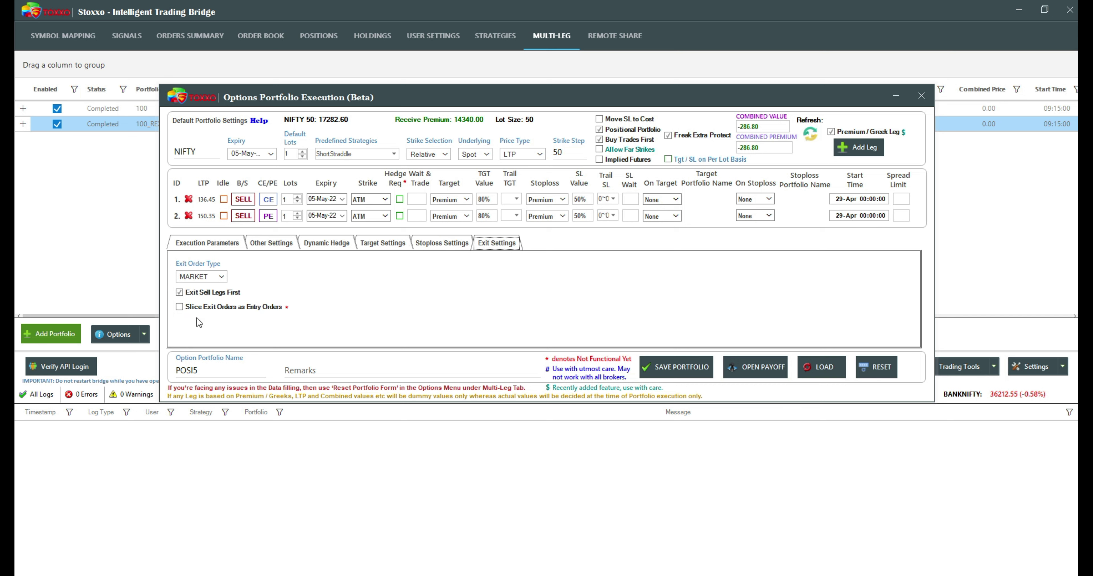
{"action": "left_click", "coordinate": [206, 308]}
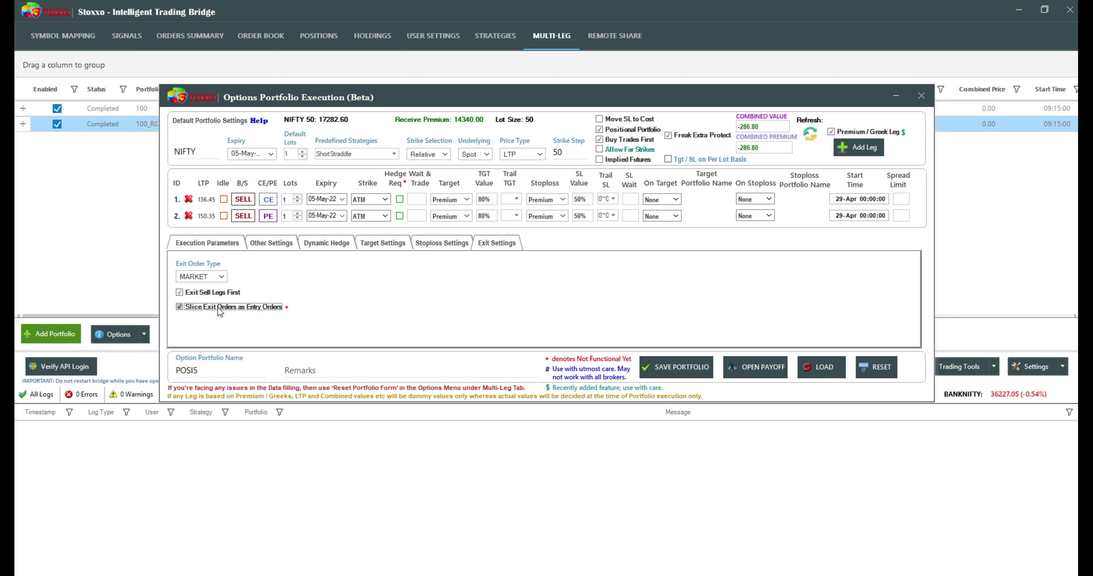
{"action": "left_click", "coordinate": [291, 199]}
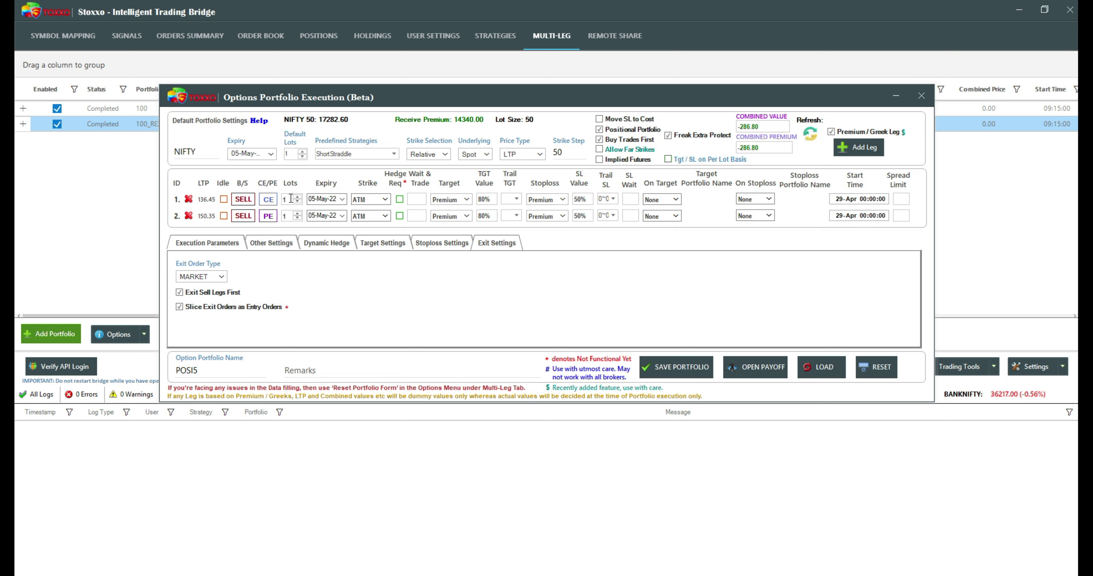
{"action": "type", "text": "0"}
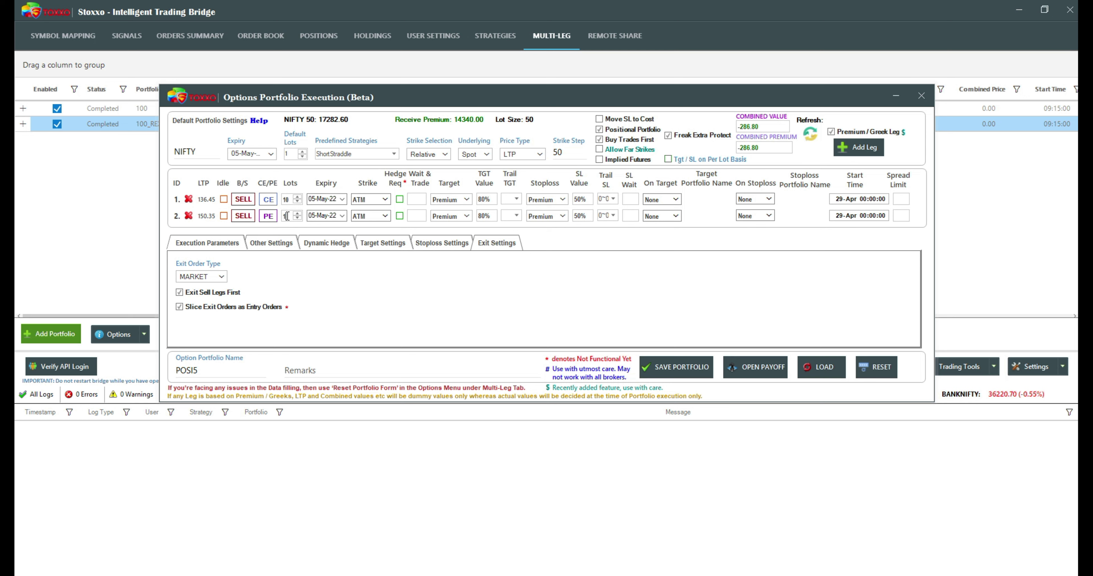
{"action": "type", "text": "0"}
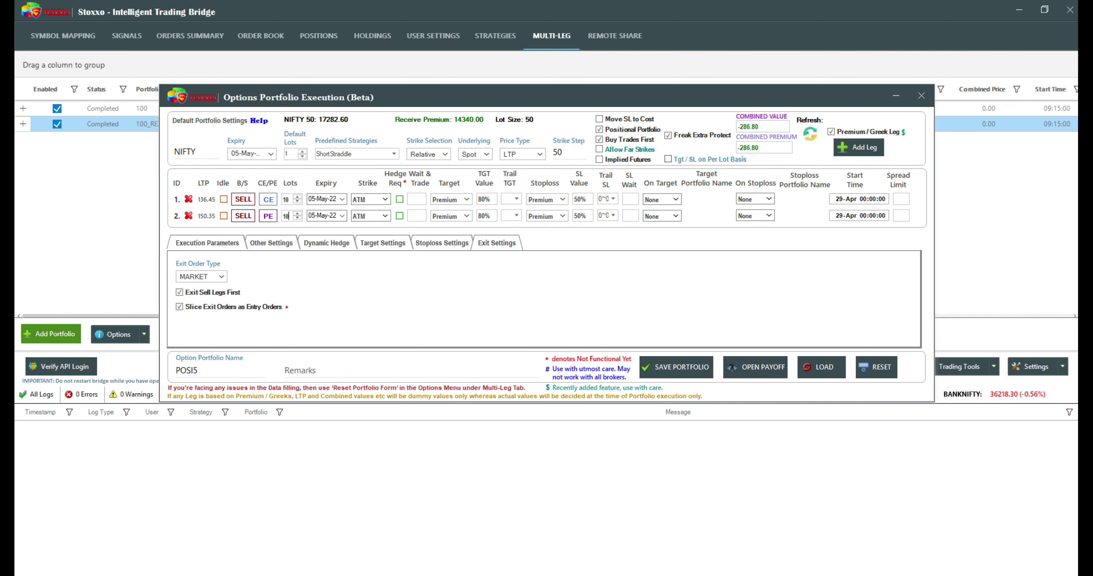
- Save the POSI5 portfolio and enable it in the portfolio list to start its execution
{"action": "left_click", "coordinate": [670, 368]}
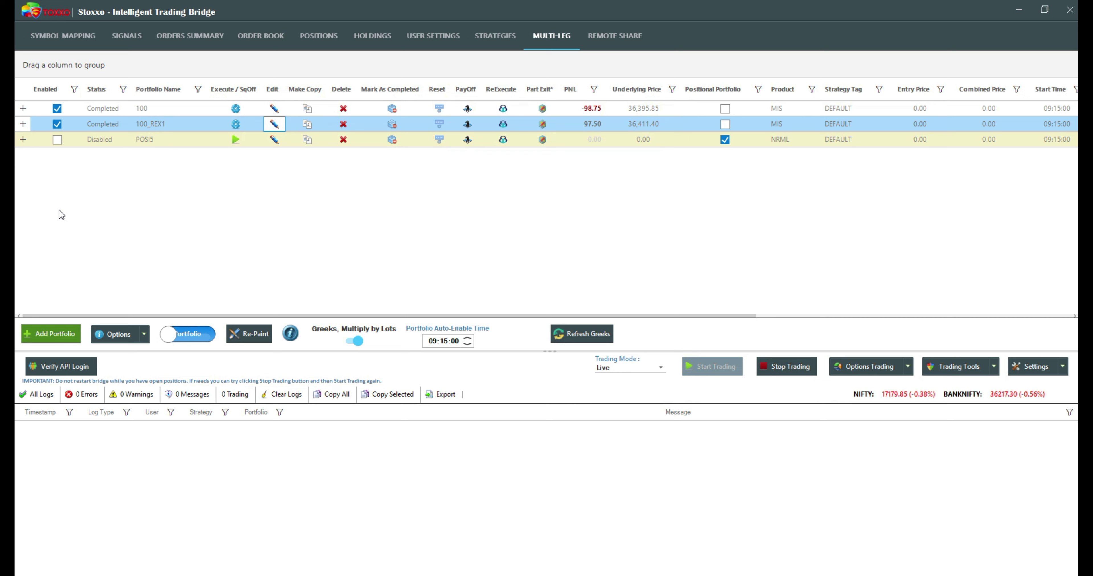
{"action": "left_click", "coordinate": [127, 110]}
{"action": "left_click", "coordinate": [145, 124]}
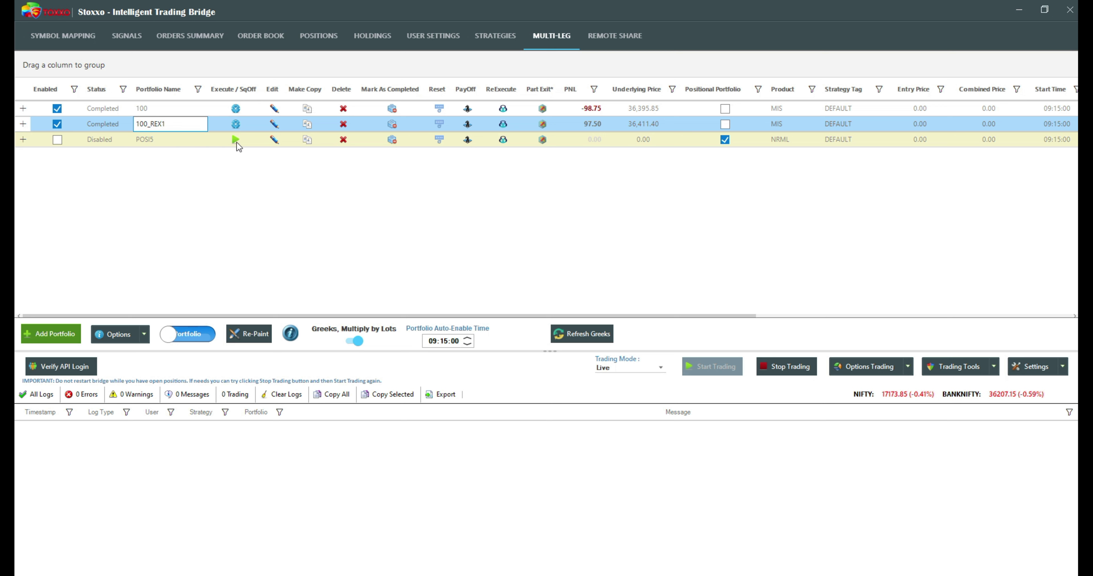
{"action": "left_click", "coordinate": [57, 140]}
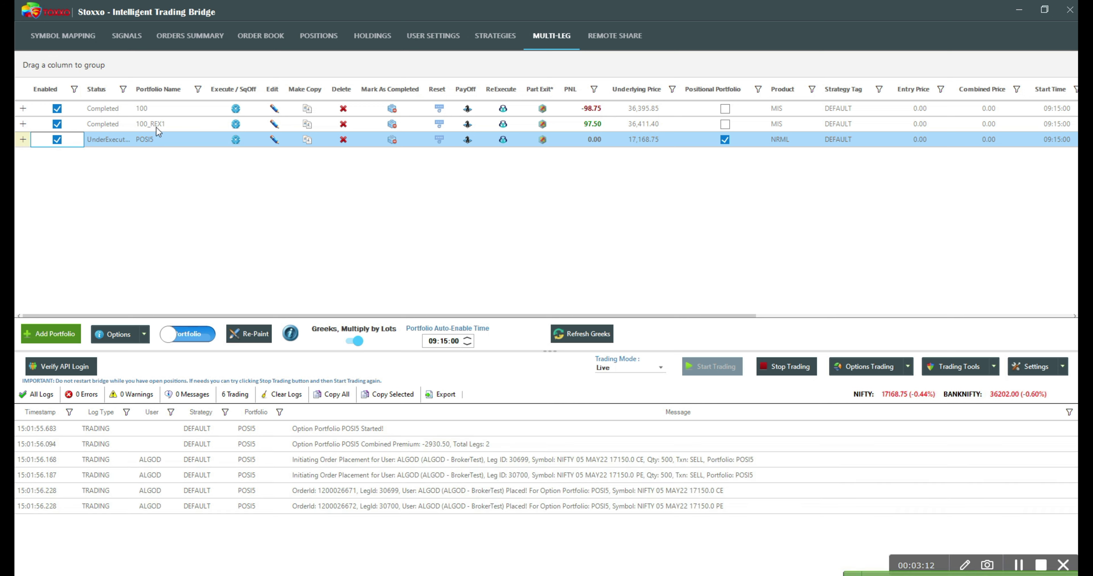
{"action": "left_click", "coordinate": [168, 123]}
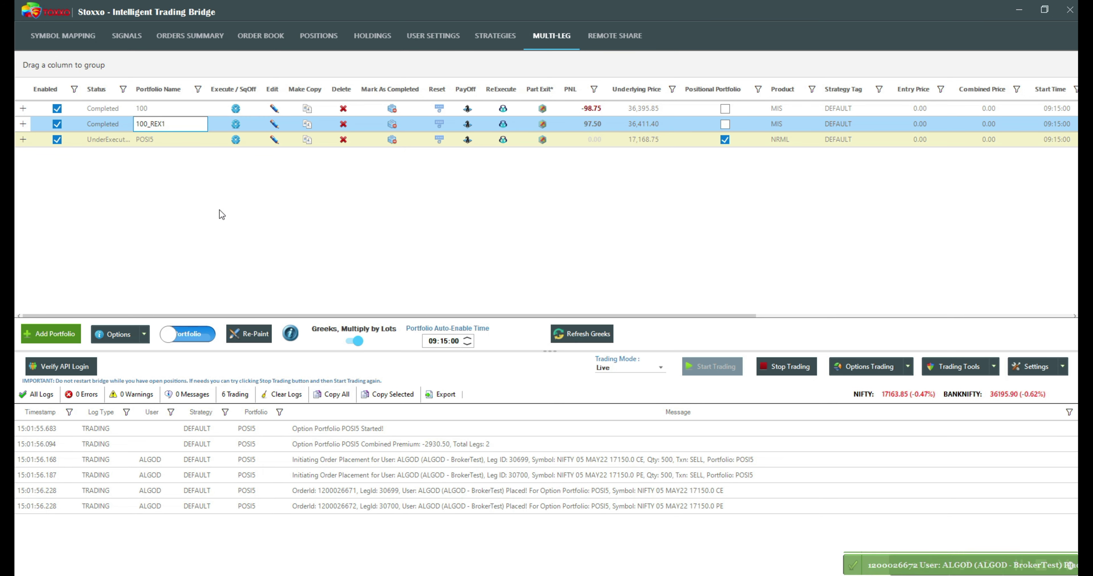
- Add a new portfolio with the ShortStraddle predefined strategy and the MIS product
{"action": "left_click", "coordinate": [52, 337]}
{"action": "left_click", "coordinate": [391, 159]}
{"action": "left_click", "coordinate": [365, 185]}
{"action": "left_click", "coordinate": [215, 282]}
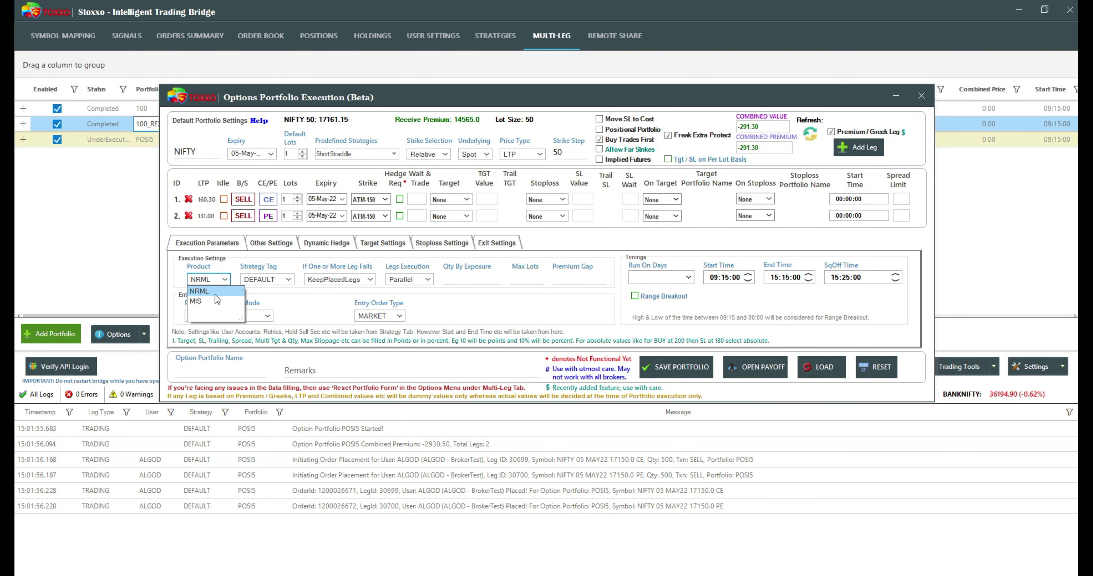
{"action": "left_click", "coordinate": [217, 302]}
- Set the new MIS portfolio's execution mode to StartTime and select all run days
{"action": "left_click", "coordinate": [227, 316]}
{"action": "left_click", "coordinate": [227, 328]}
{"action": "left_click", "coordinate": [643, 278]}
{"action": "left_click", "coordinate": [633, 290]}
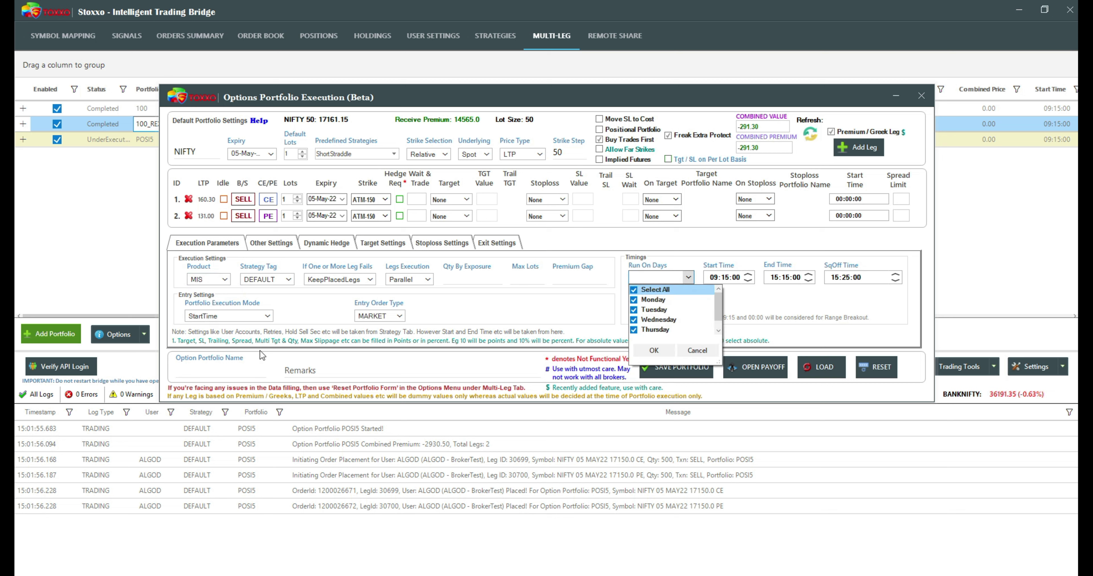
- Name the new portfolio DDFD, save it and enable it in the portfolio list
{"action": "left_click", "coordinate": [221, 368]}
{"action": "type", "text": "DDFD"}
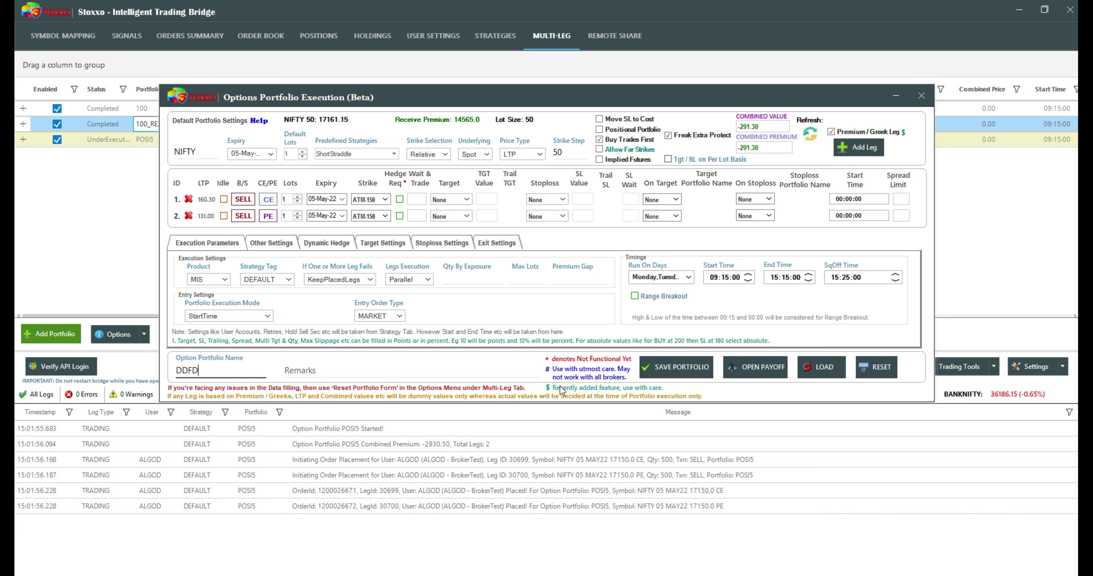
{"action": "left_click", "coordinate": [675, 366]}
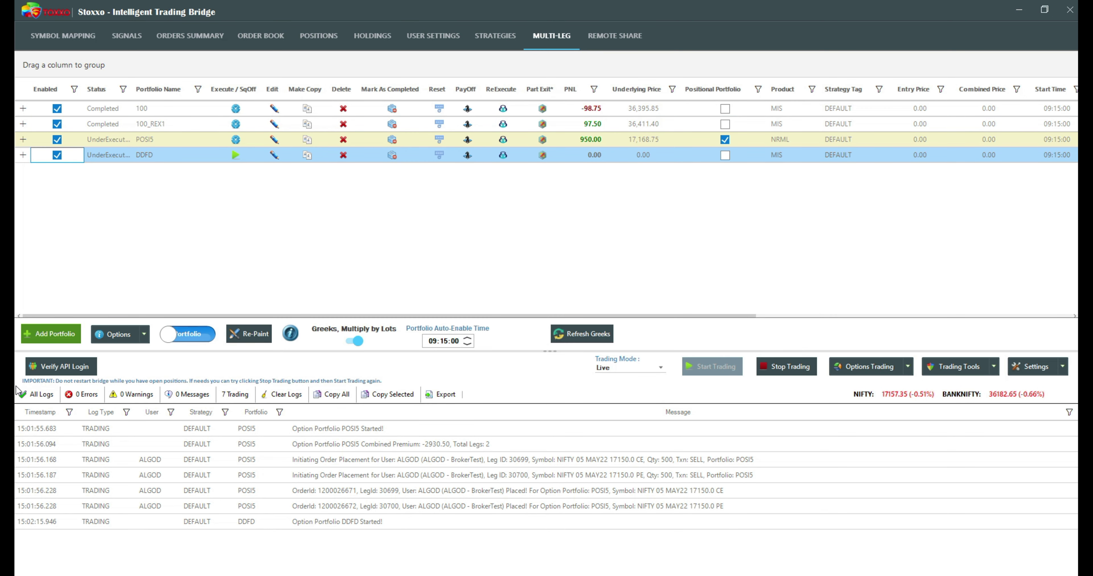
- Open the running DDFD portfolio for editing to examine which settings can be adjusted
{"action": "left_click", "coordinate": [193, 124]}
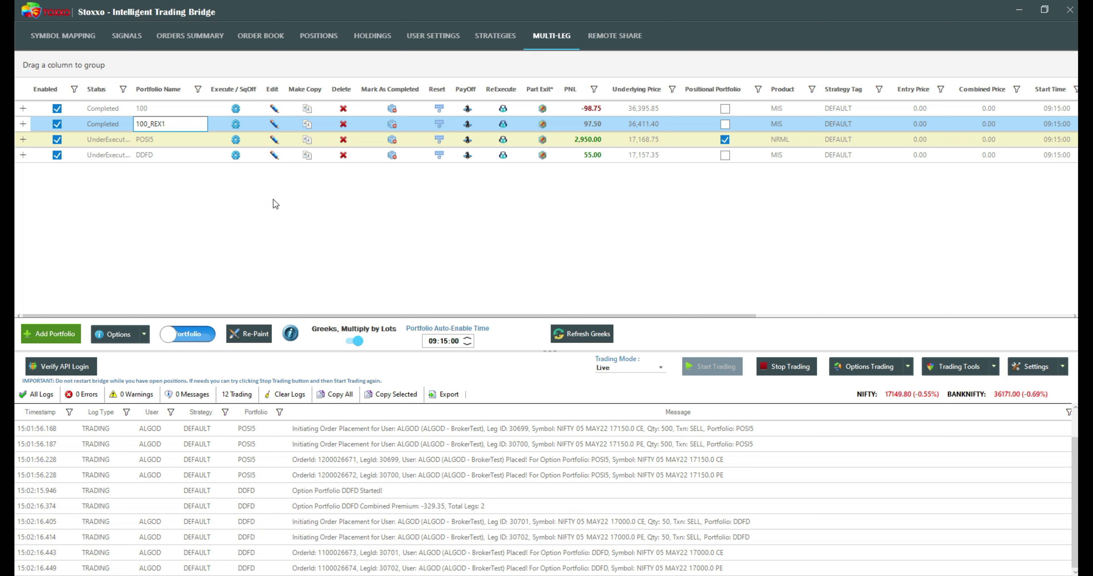
{"action": "left_click", "coordinate": [273, 156]}
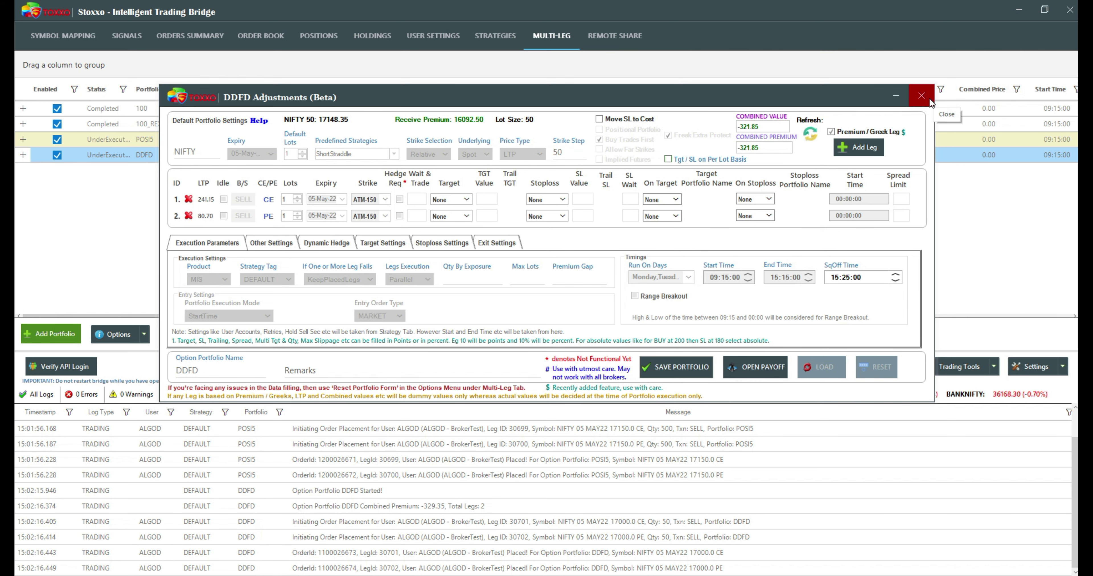
- Close the DDFD adjustments and make a copy of that portfolio named DDFD1
{"action": "left_click", "coordinate": [920, 95]}
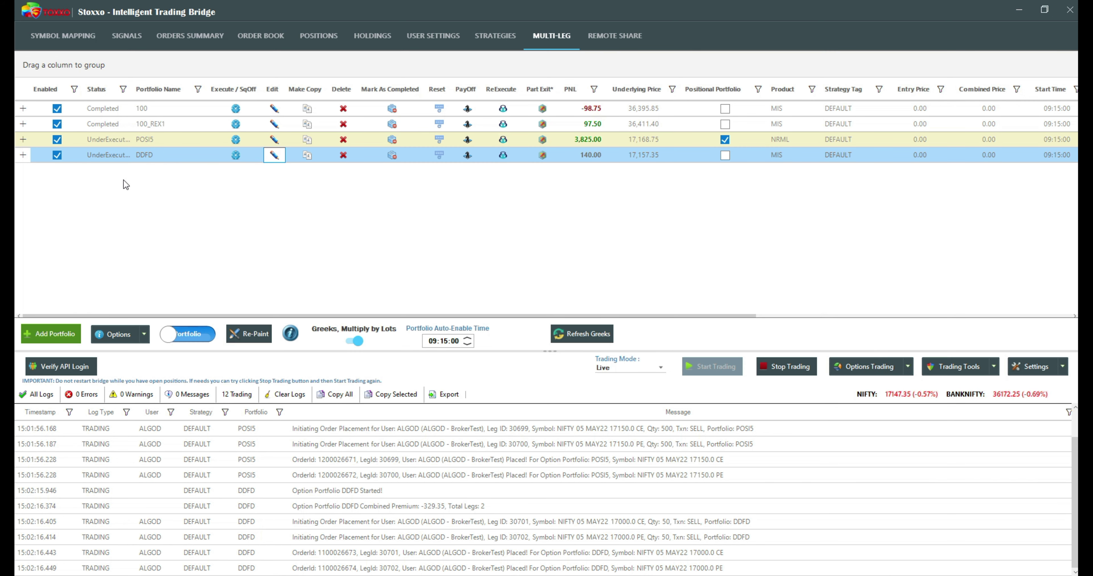
{"action": "left_click", "coordinate": [307, 155]}
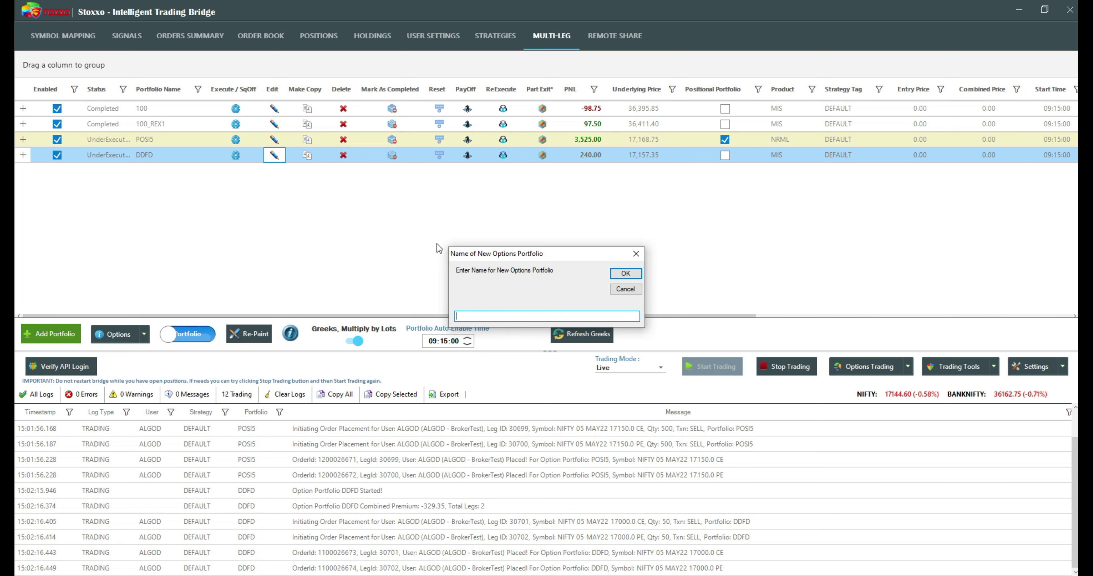
{"action": "type", "text": "DDF"}
{"action": "key", "text": "Return"}
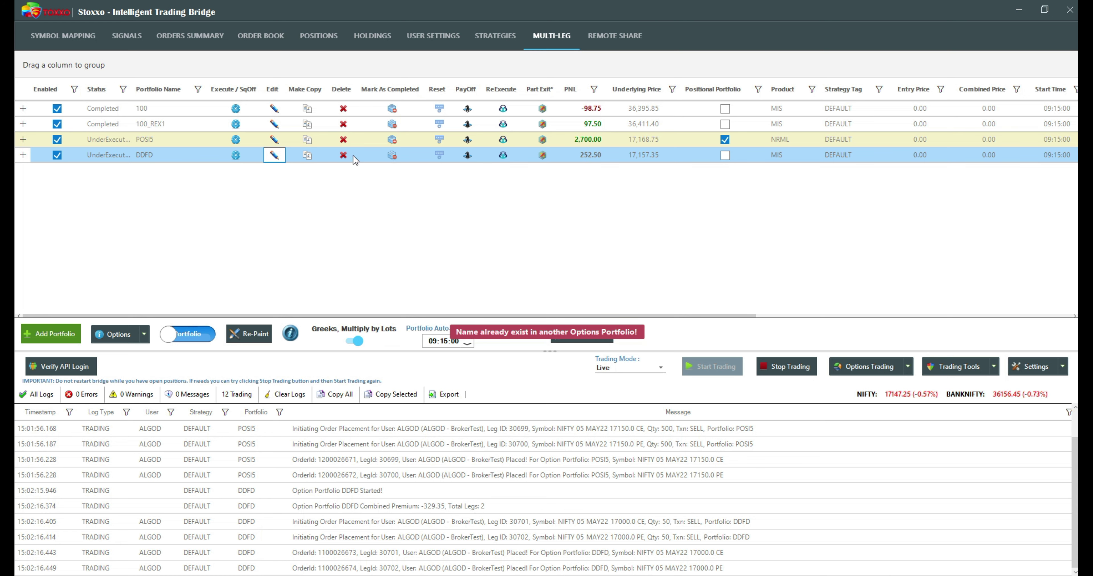
- Set the product of portfolio DDFD1 to NRML, save it and enable it in the portfolio list
{"action": "left_click", "coordinate": [208, 280]}
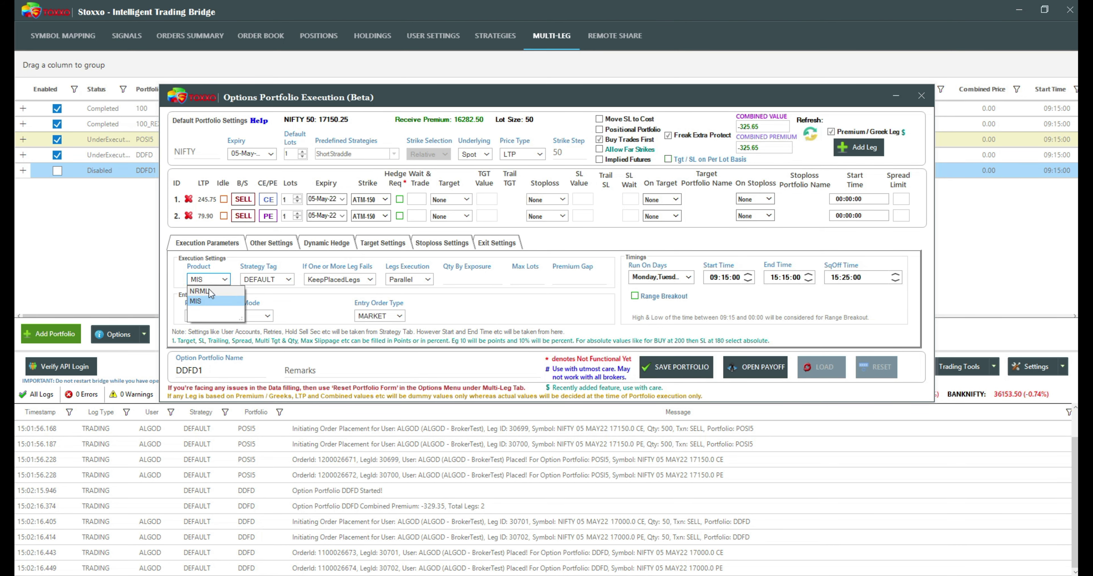
{"action": "left_click", "coordinate": [208, 289]}
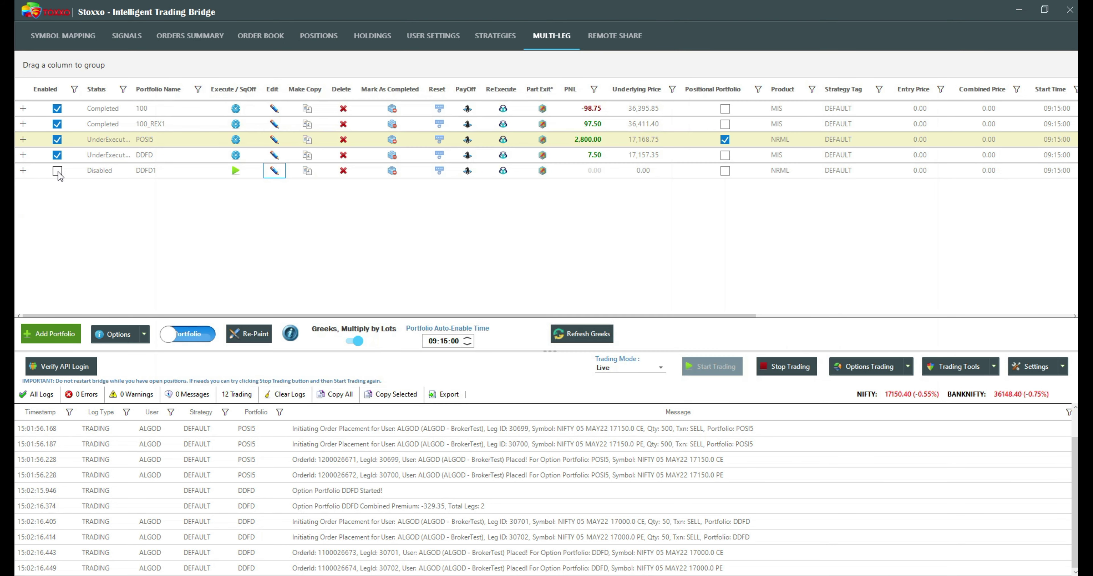
{"action": "left_click", "coordinate": [57, 171]}
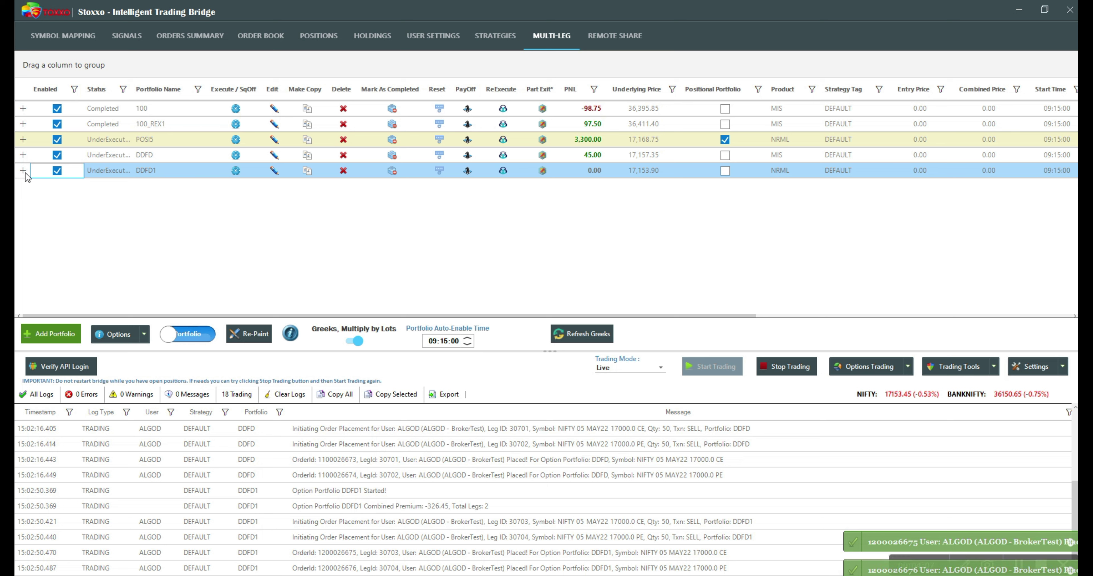
- Open the running DDFD1 portfolio for editing to examine its adjustable settings and close it again
{"action": "left_click", "coordinate": [271, 170]}
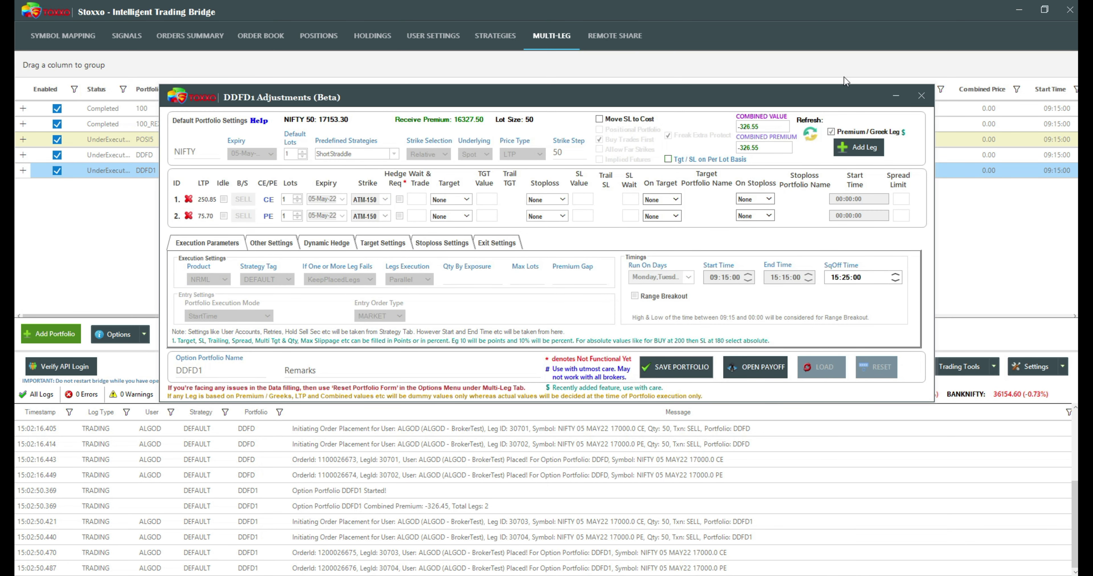
{"action": "left_click", "coordinate": [920, 96]}
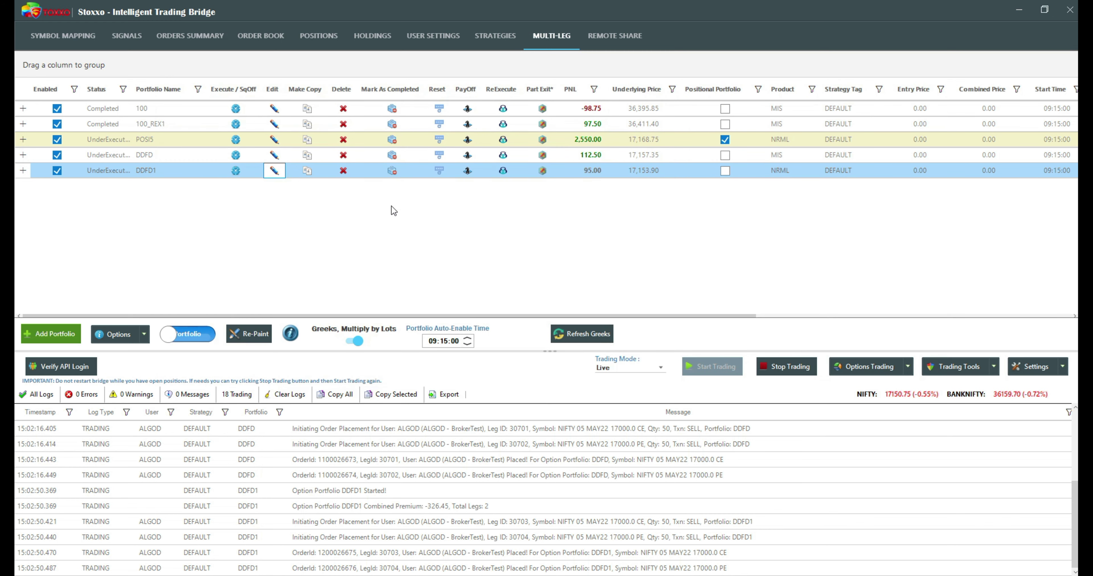
- Compare the positional portfolio POSI5 with the non-positional portfolios DDFD and DDFD1 in the list, including POSI5's PNL
{"action": "left_click", "coordinate": [175, 159]}
{"action": "left_click", "coordinate": [168, 178]}
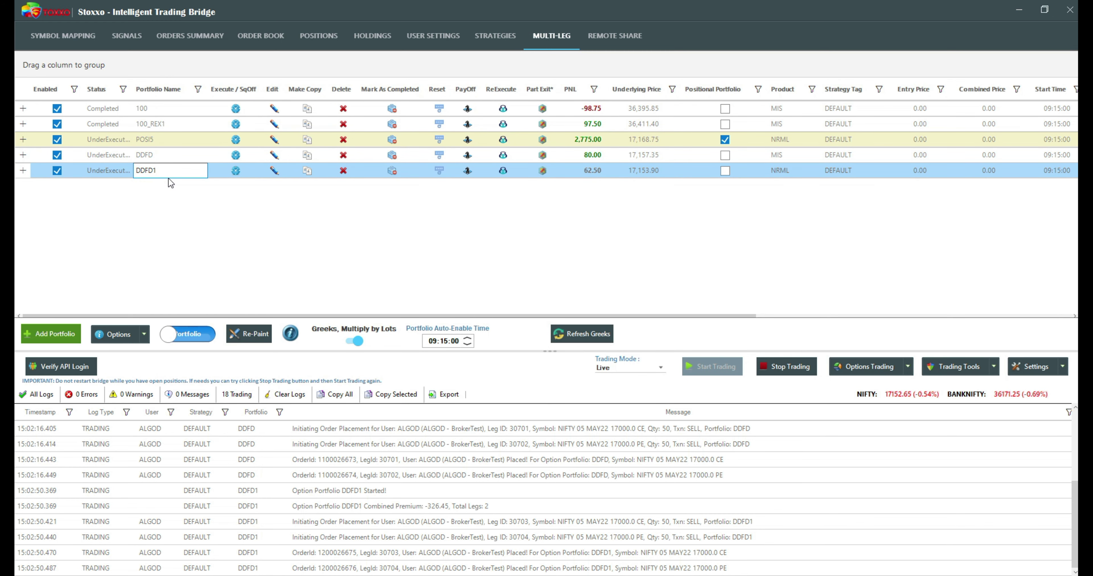
{"action": "left_click", "coordinate": [172, 138]}
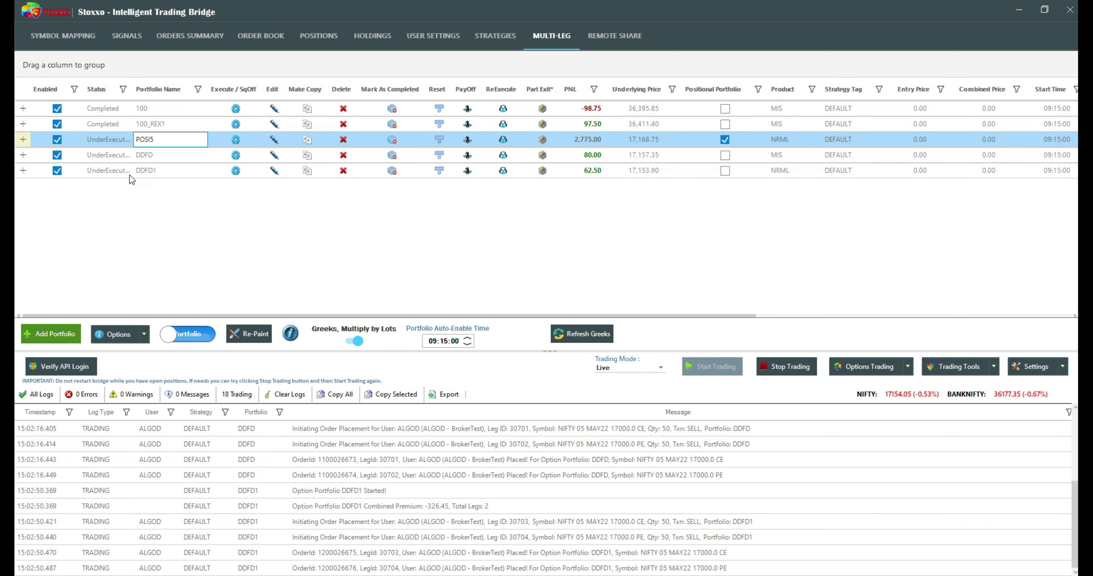
{"action": "left_click", "coordinate": [136, 172]}
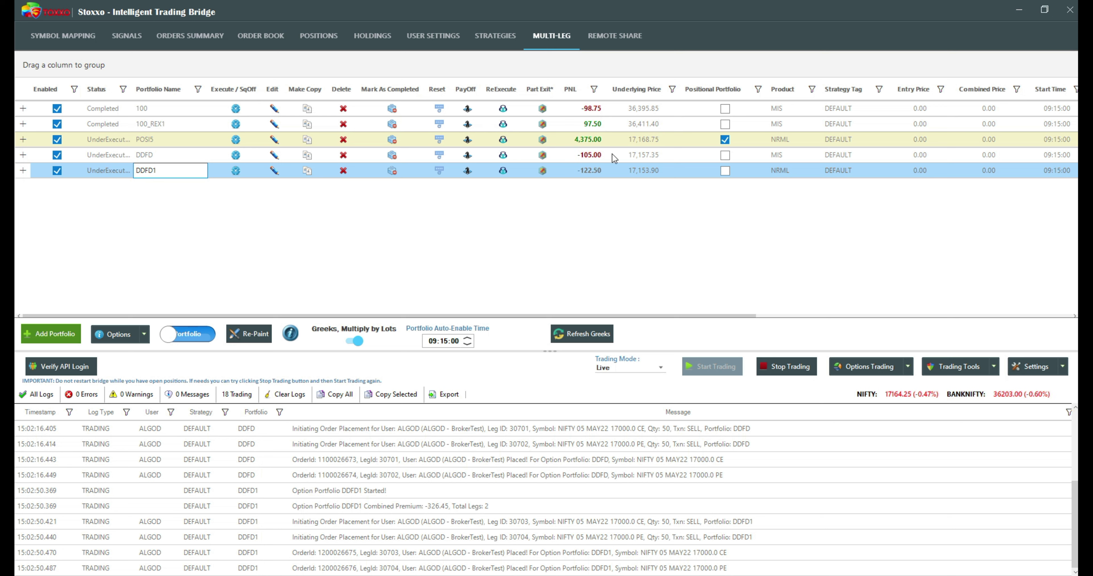
{"action": "left_click", "coordinate": [587, 140]}
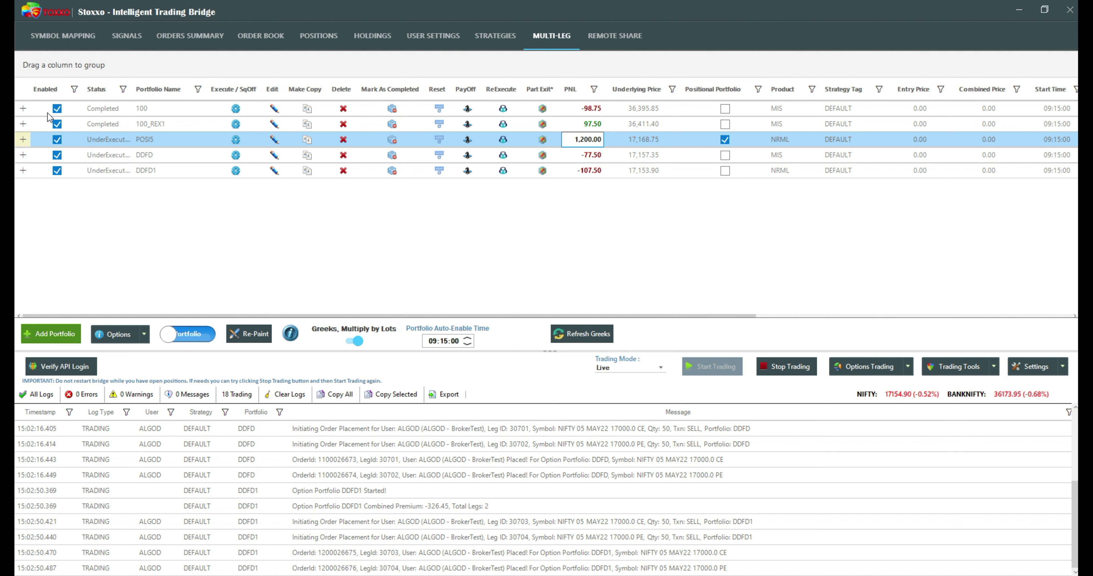
{"action": "left_click", "coordinate": [157, 157]}
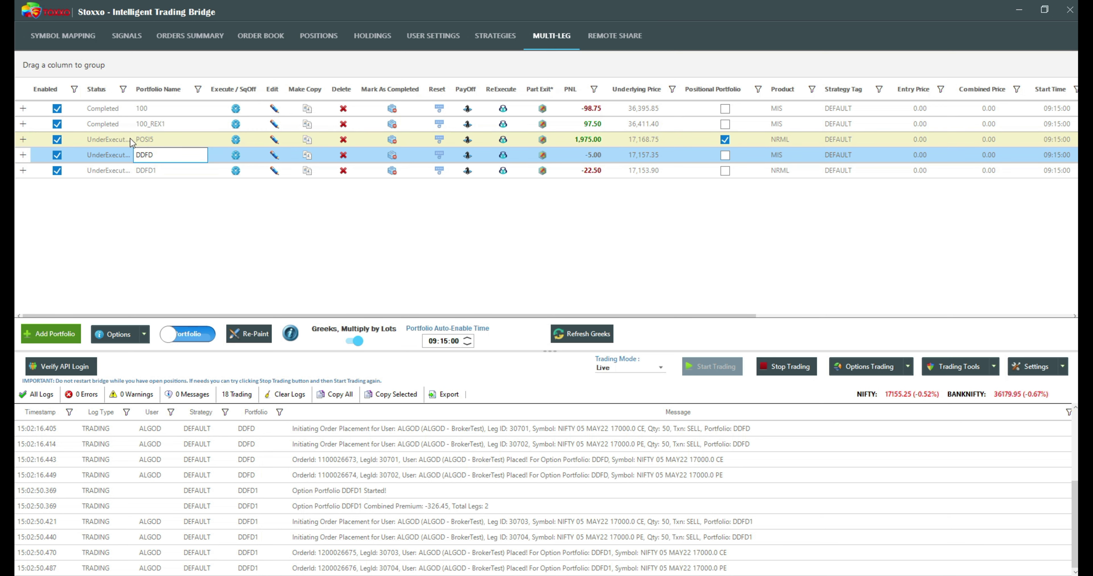
{"action": "left_click", "coordinate": [168, 145]}
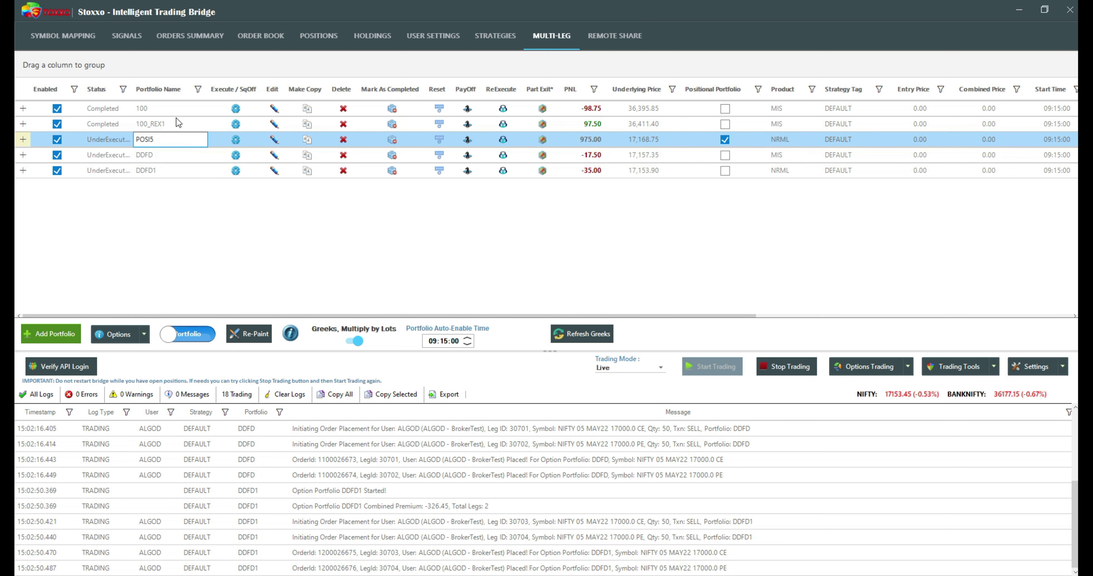
{"action": "left_click", "coordinate": [153, 150]}
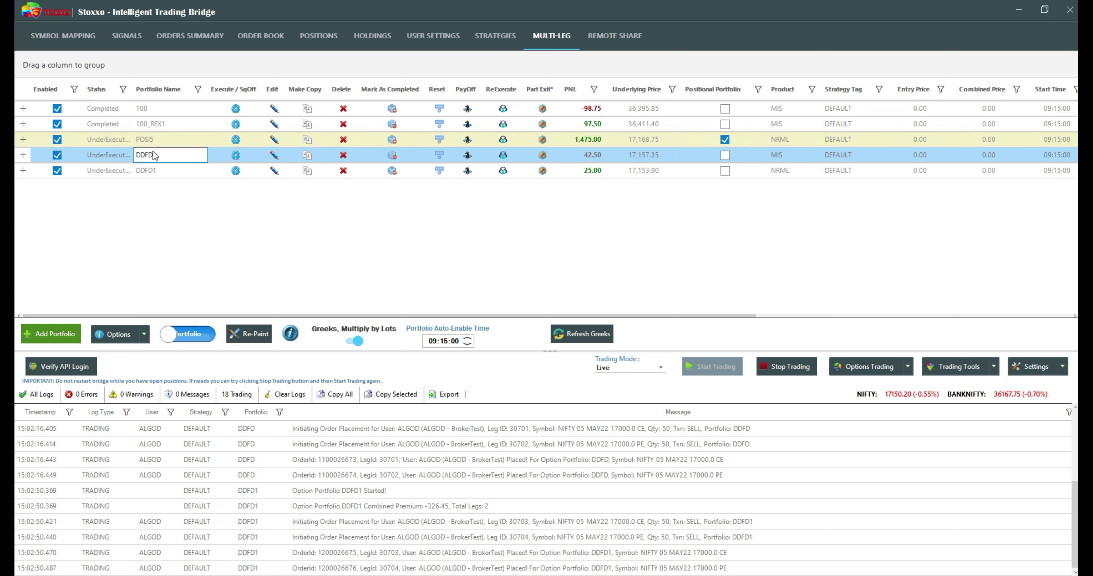
- Open the running POSI5 portfolio for adjustment, disable Premium / Greek Leg and add two one-lot BUY CE legs
{"action": "left_click", "coordinate": [274, 140]}
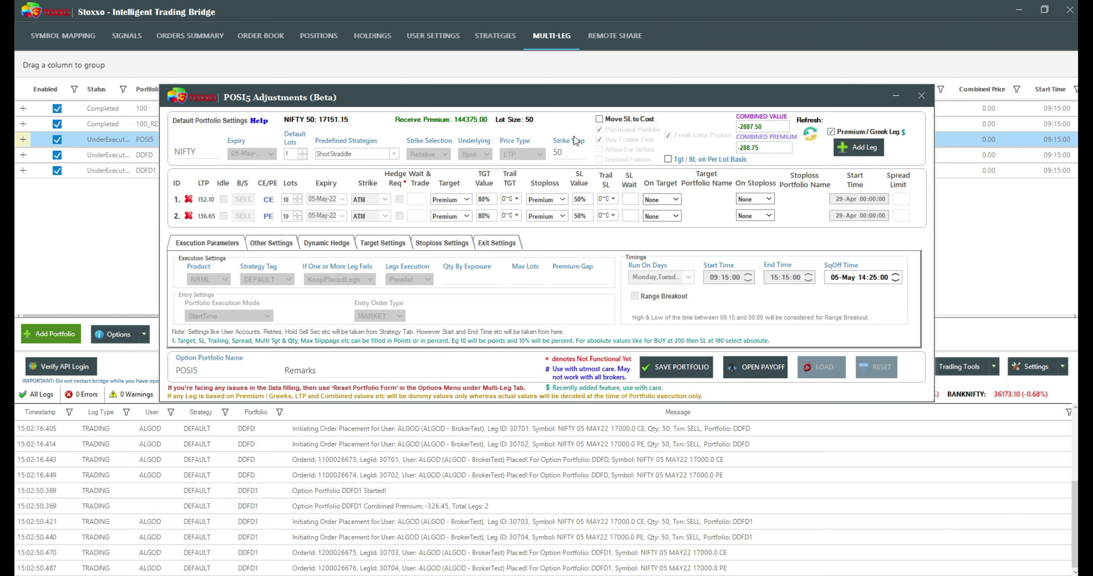
{"action": "left_click", "coordinate": [837, 279]}
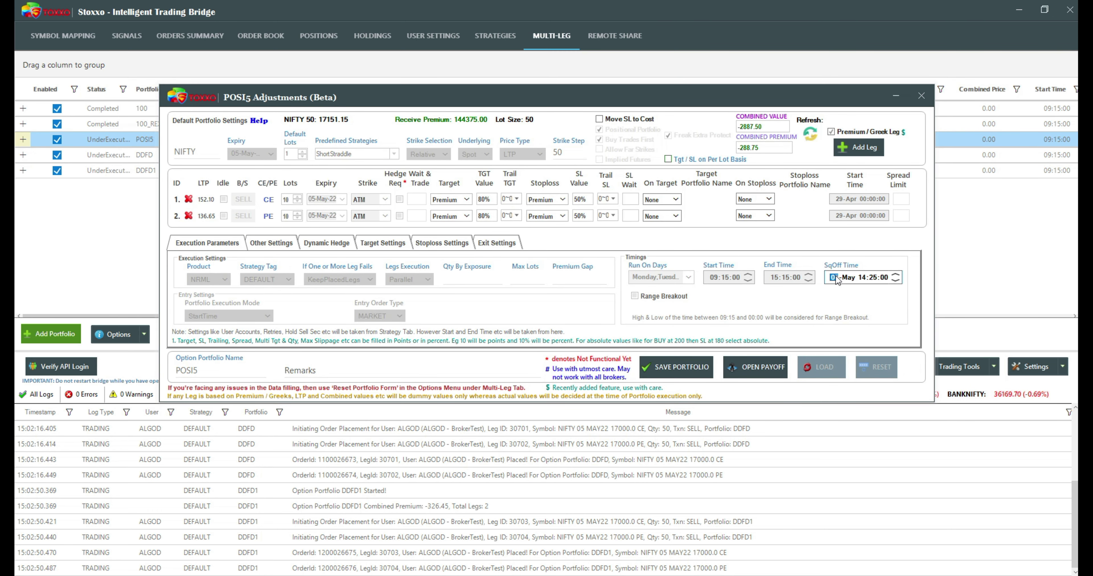
{"action": "left_click", "coordinate": [862, 149]}
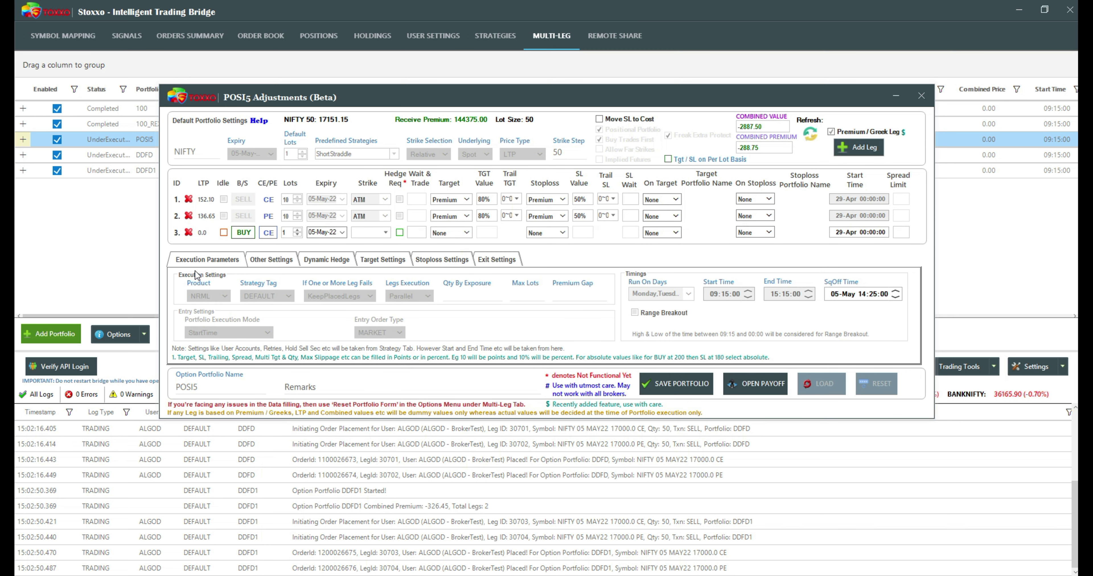
{"action": "left_click", "coordinate": [188, 232]}
{"action": "left_click", "coordinate": [830, 132]}
{"action": "left_click", "coordinate": [847, 152]}
{"action": "left_click", "coordinate": [847, 151]}
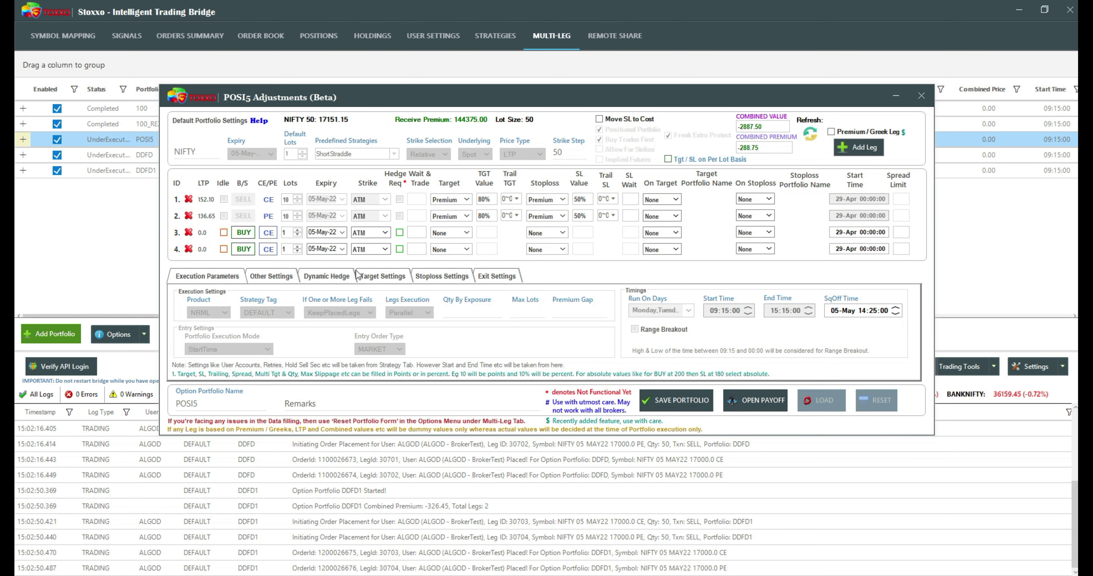
- Set the third leg's strike to ATM-100 and the fourth leg's to ATM-150, and save POSI5
{"action": "left_click", "coordinate": [385, 232]}
{"action": "left_click", "coordinate": [370, 345]}
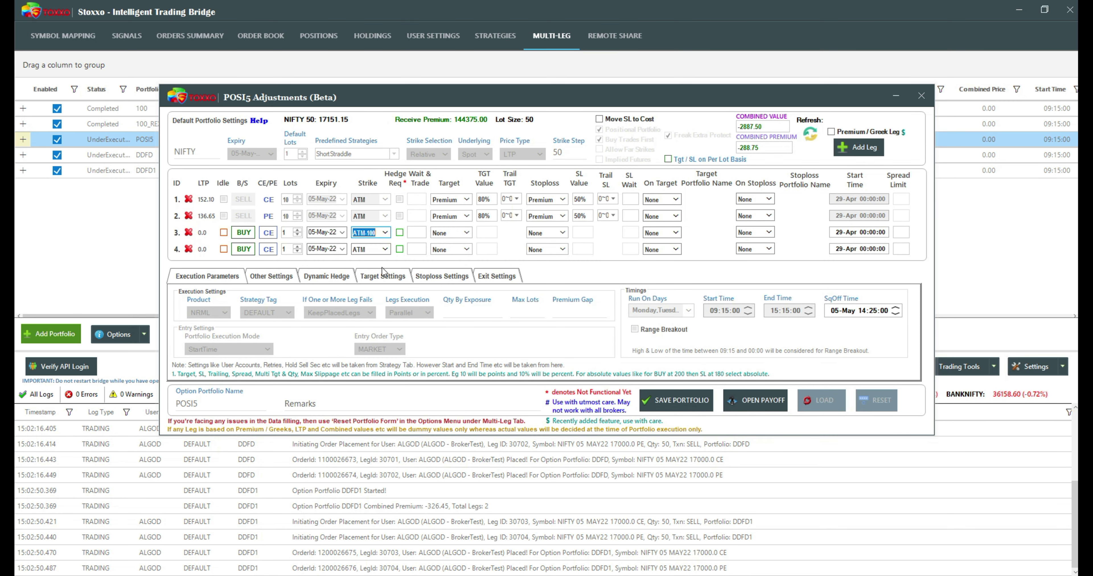
{"action": "left_click", "coordinate": [385, 248]}
{"action": "left_click", "coordinate": [365, 351]}
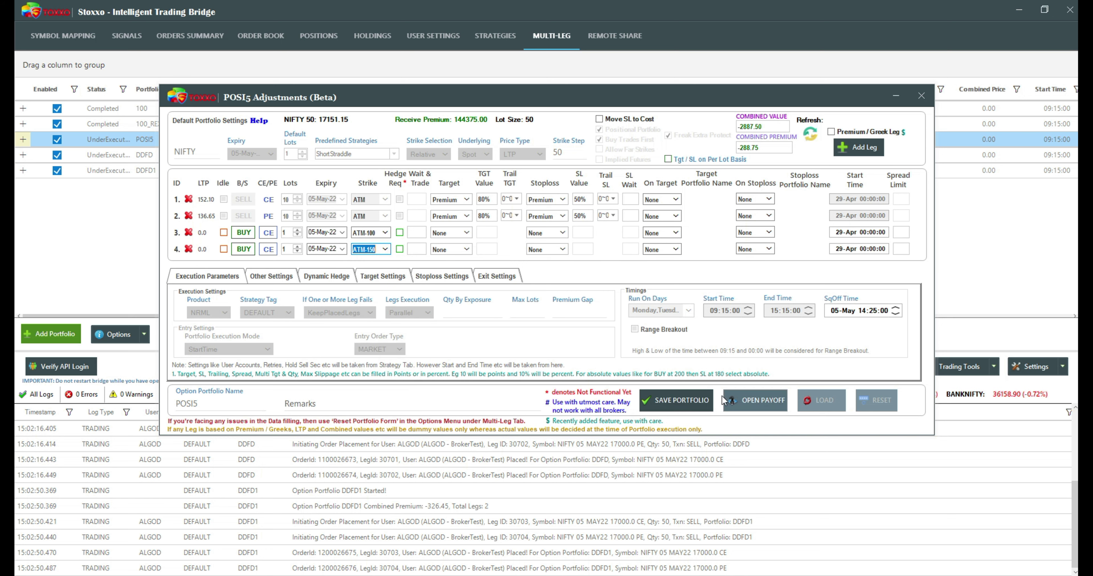
{"action": "left_click", "coordinate": [683, 398]}
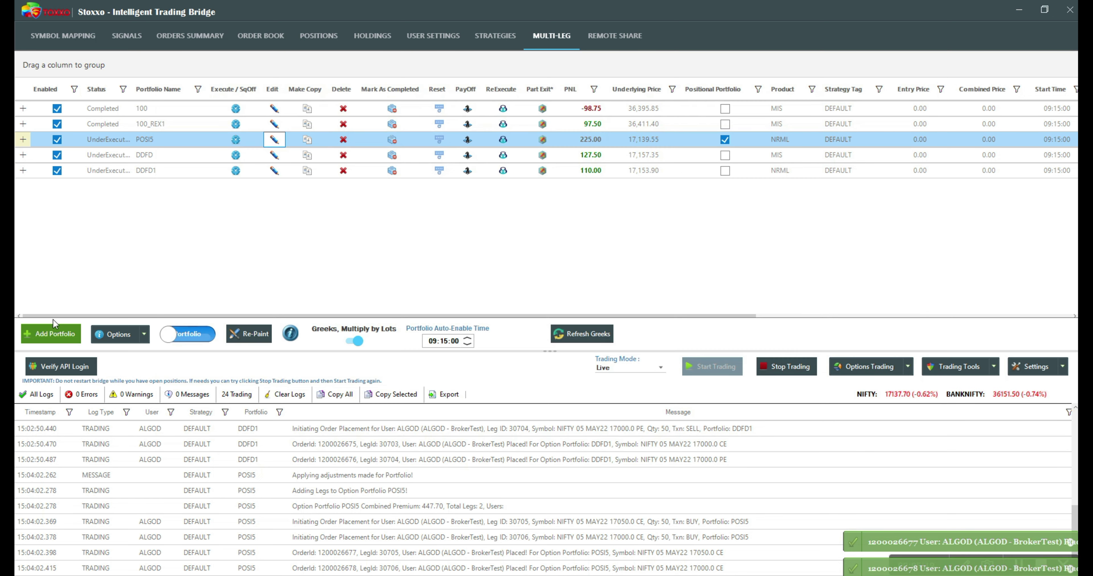
- Expand the POSI5 portfolio down to its user-level positions to examine all executed legs, and collapse it again
{"action": "left_click", "coordinate": [23, 139]}
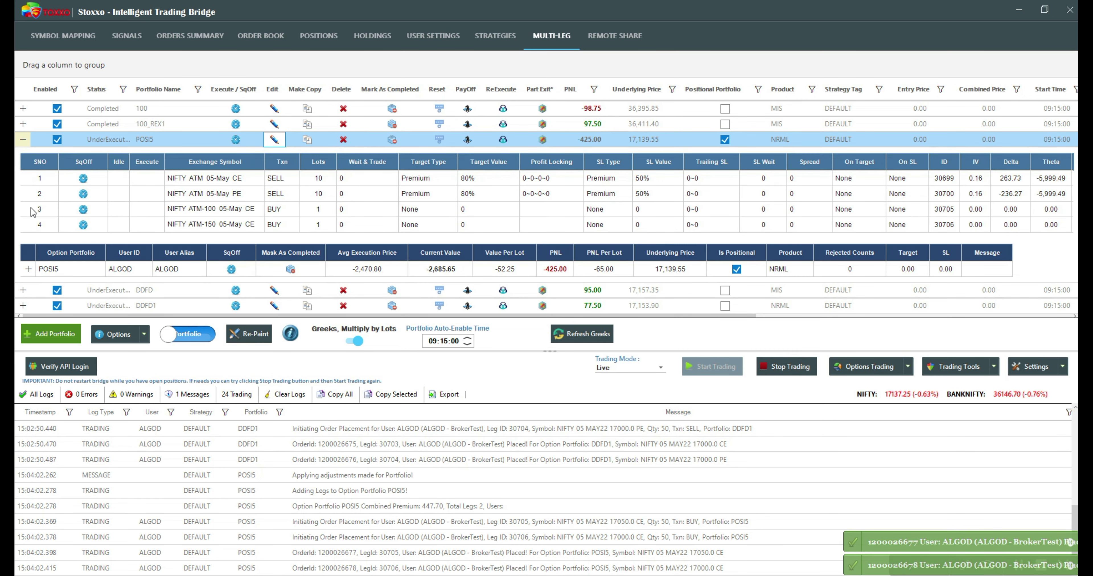
{"action": "left_click", "coordinate": [28, 269]}
{"action": "scroll", "coordinate": [114, 250], "scroll_direction": "down", "scroll_amount": 1}
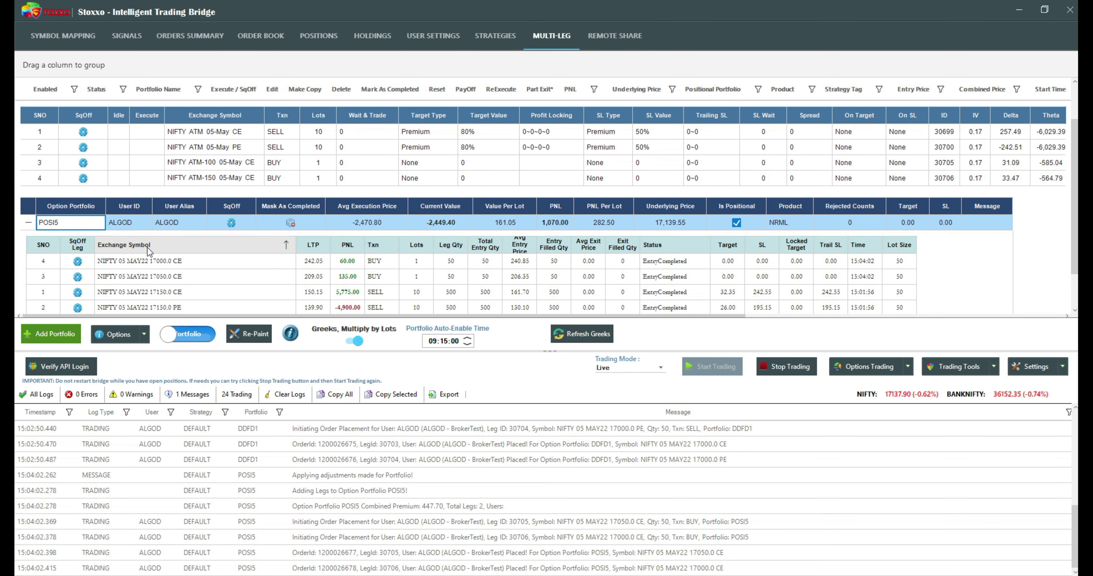
{"action": "scroll", "coordinate": [155, 246], "scroll_direction": "down", "scroll_amount": 1}
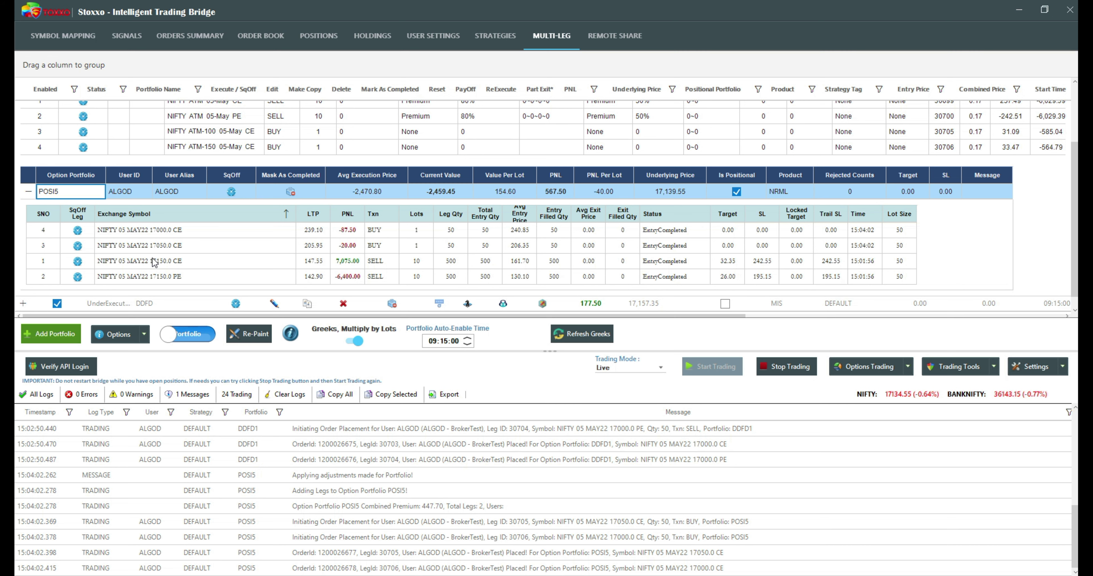
{"action": "scroll", "coordinate": [166, 242], "scroll_direction": "up", "scroll_amount": 3}
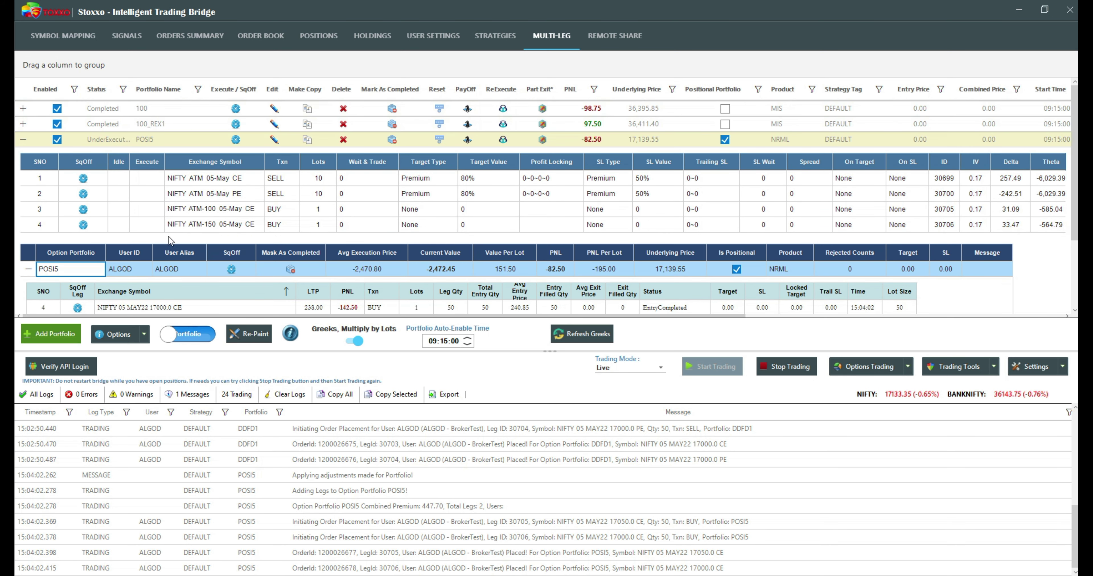
{"action": "left_click", "coordinate": [23, 139]}
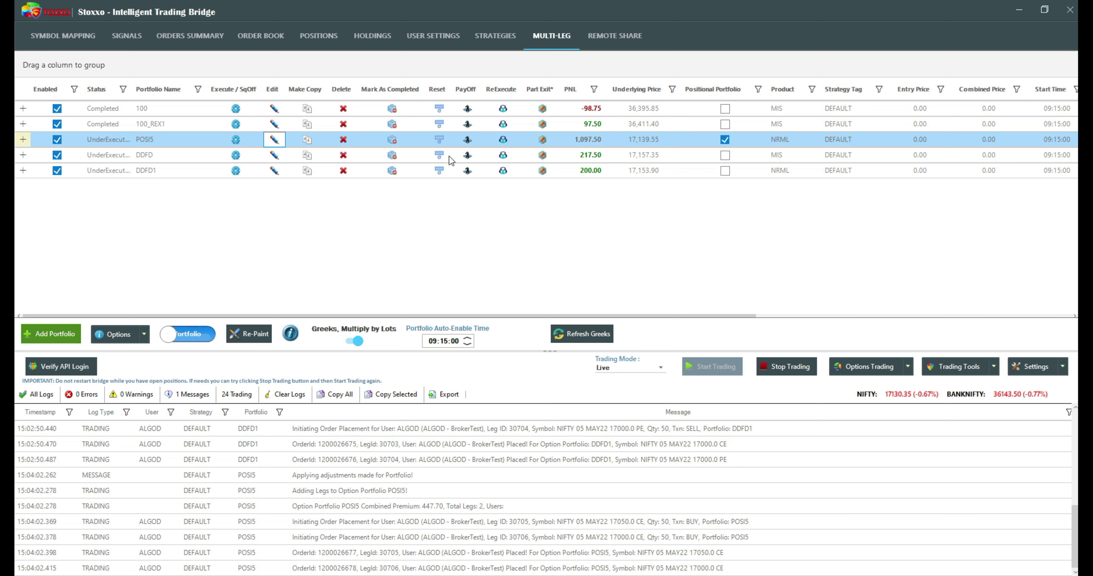
- Open the payoff chart of the POSI5 portfolio to examine its legs and payoff, and close it
{"action": "left_click", "coordinate": [469, 141]}
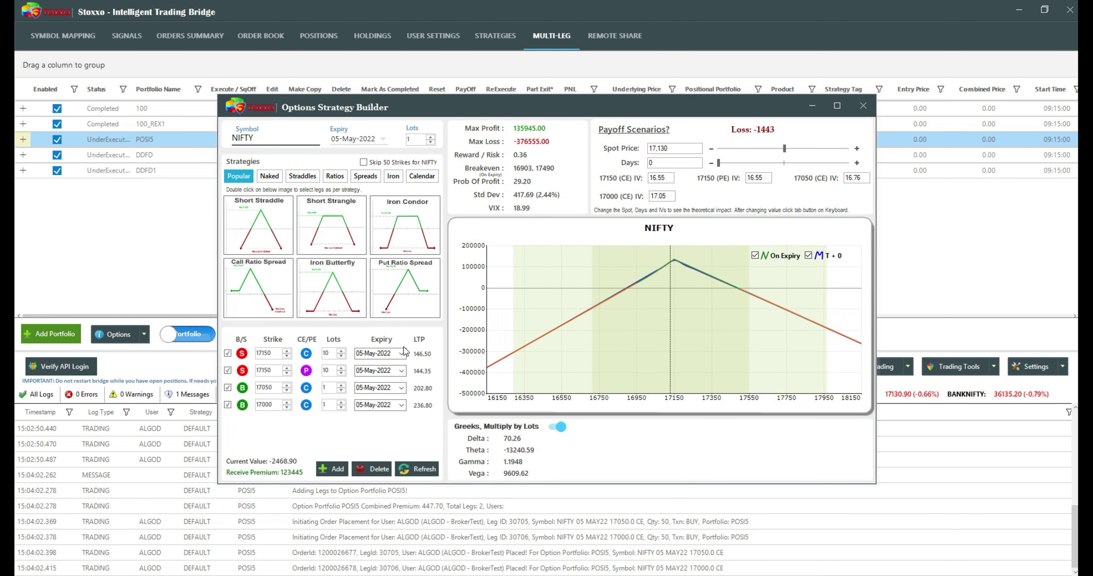
{"action": "left_click", "coordinate": [868, 109]}
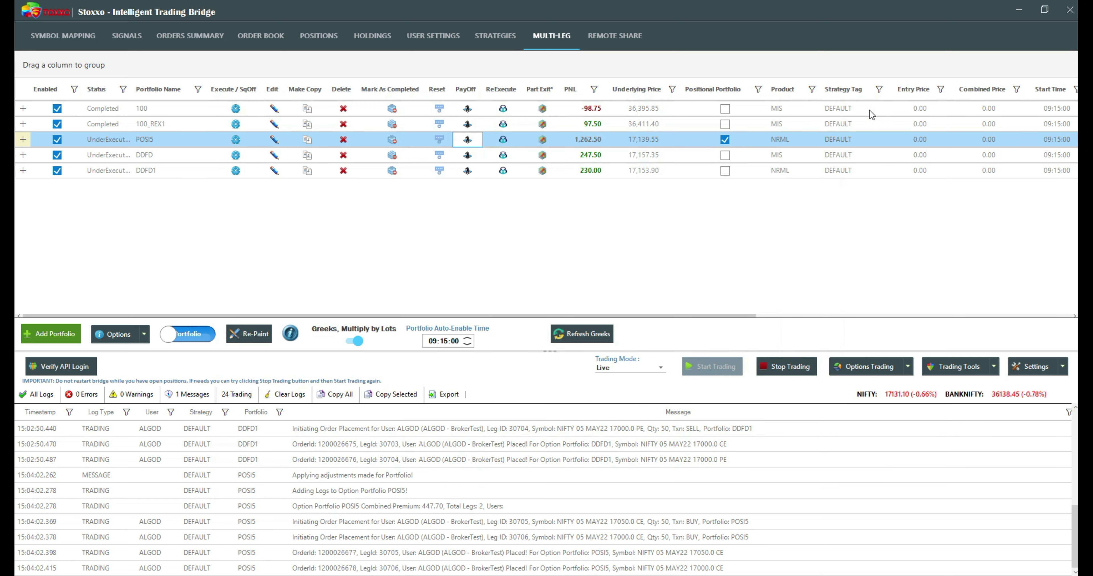